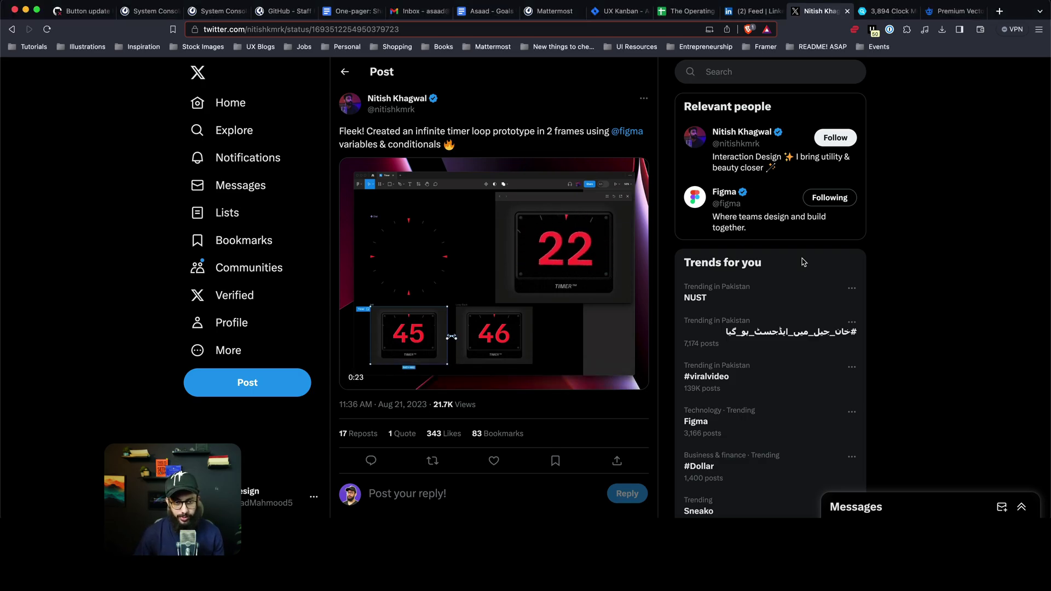
# - Scroll through the reference page in the browser, then switch to another app
pyautogui.scroll(-3, 376, 409)
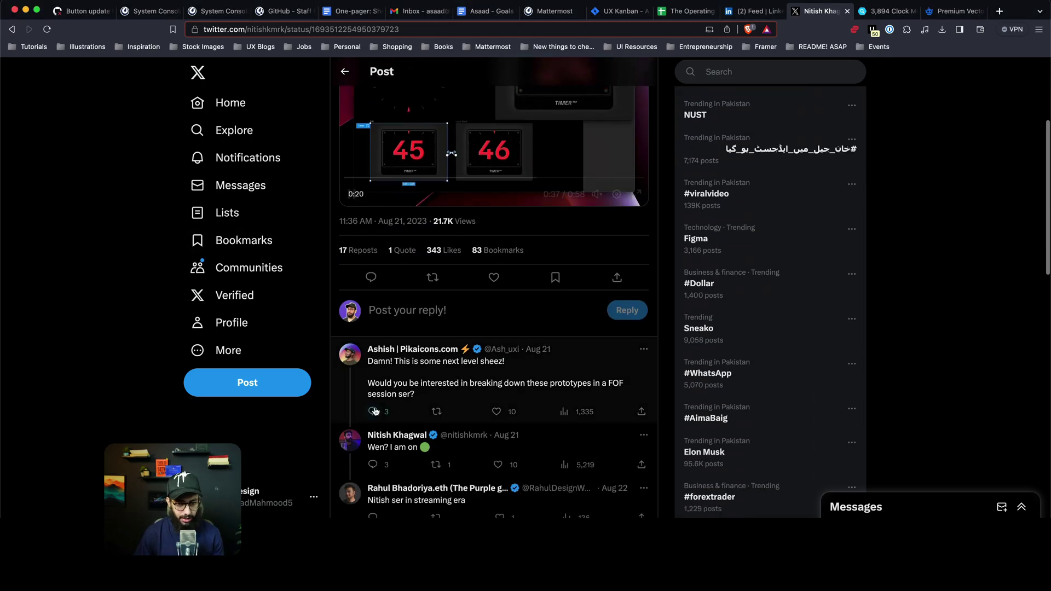
pyautogui.scroll(3, 376, 409)
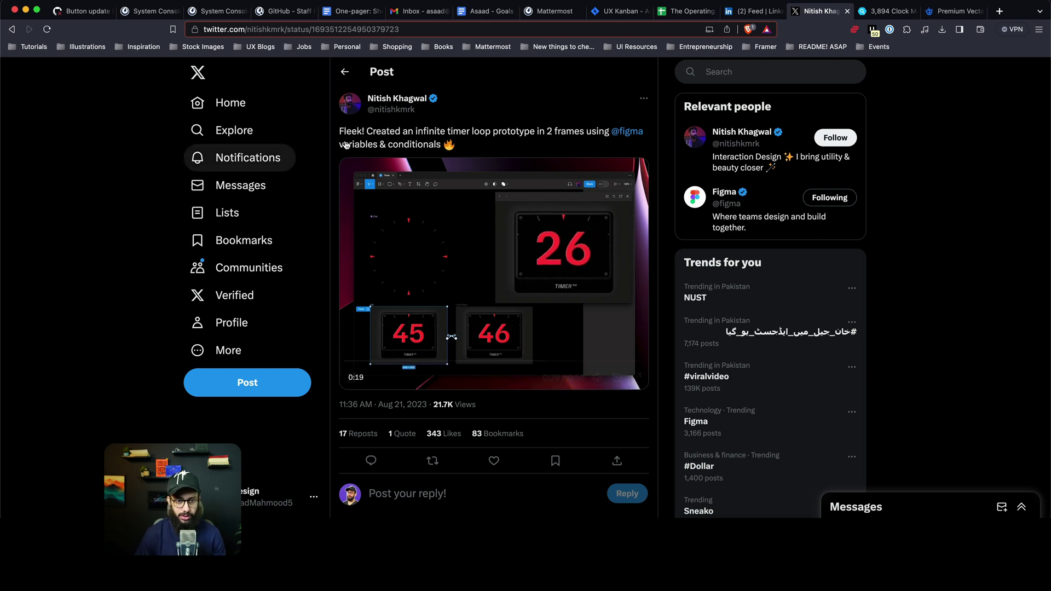
pyautogui.moveTo(485, 277)
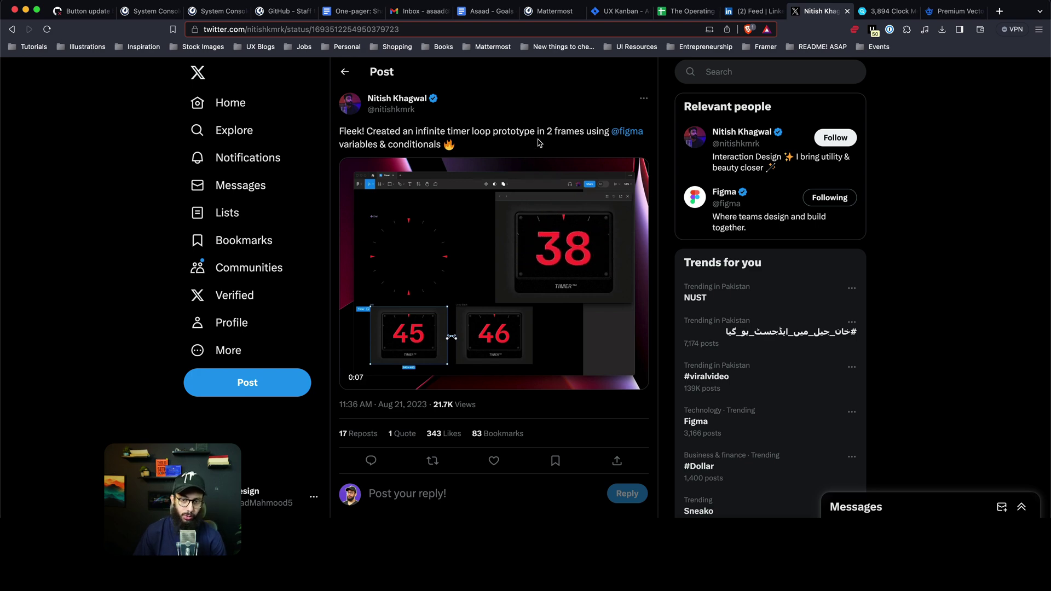
pyautogui.scroll(-6, 534, 153)
pyautogui.scroll(-2, 471, 263)
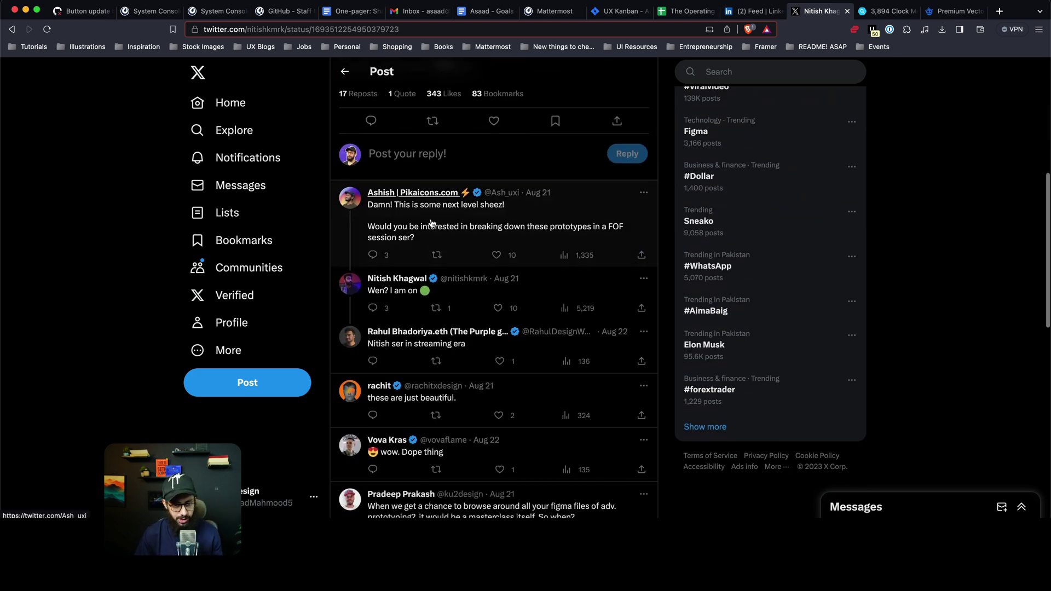
pyautogui.scroll(2, 477, 254)
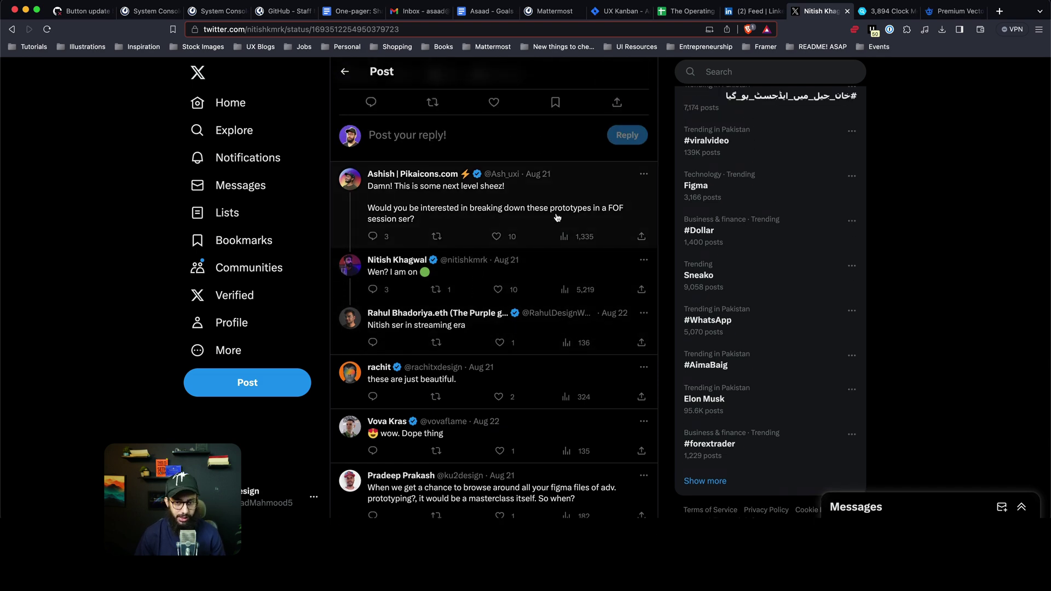
pyautogui.scroll(7, 558, 220)
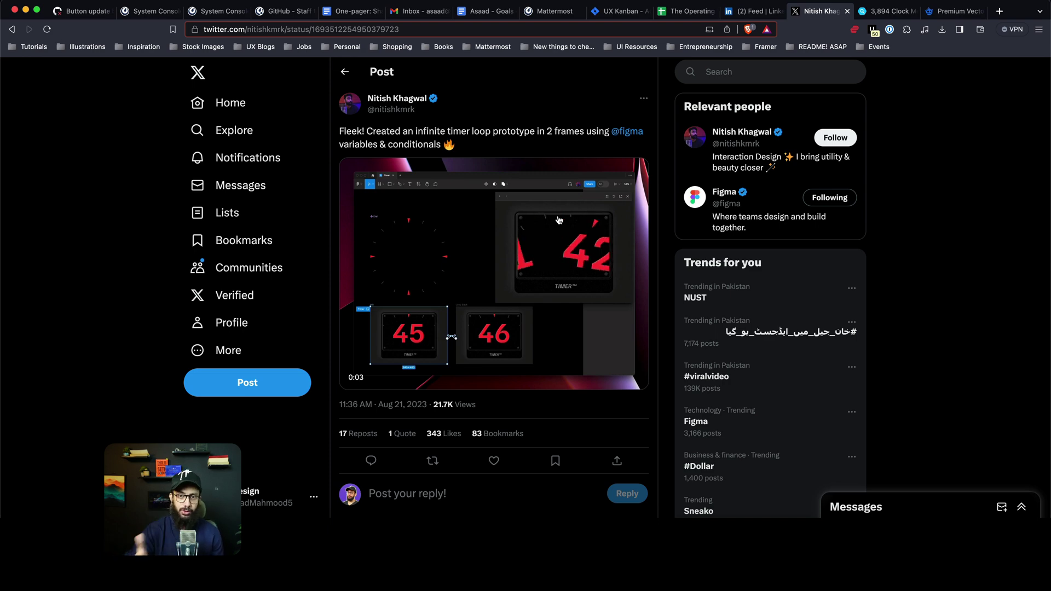
pyautogui.press('super+Tab')
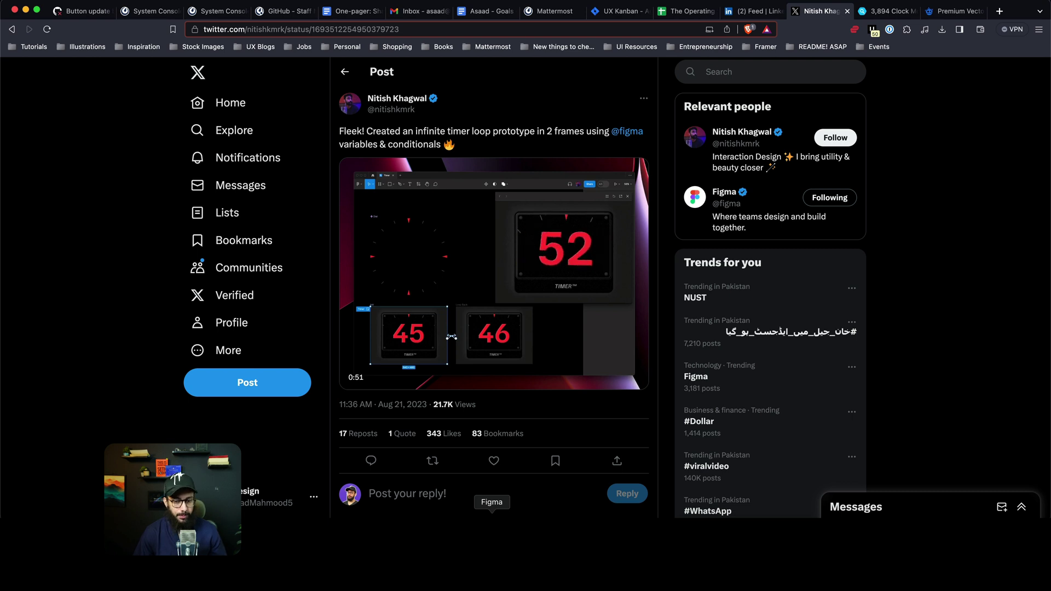
# - Add a '0' text layer inside Timer 1's Clock and close the Variables panel
pyautogui.click(492, 528)
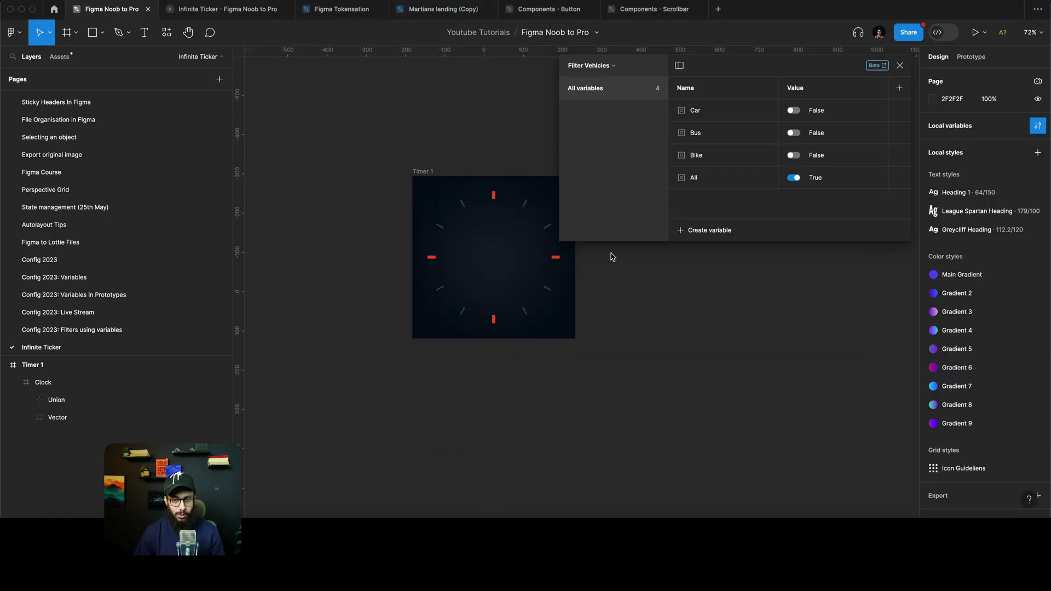
pyautogui.click(555, 260)
pyautogui.press('t')
pyautogui.click(514, 263)
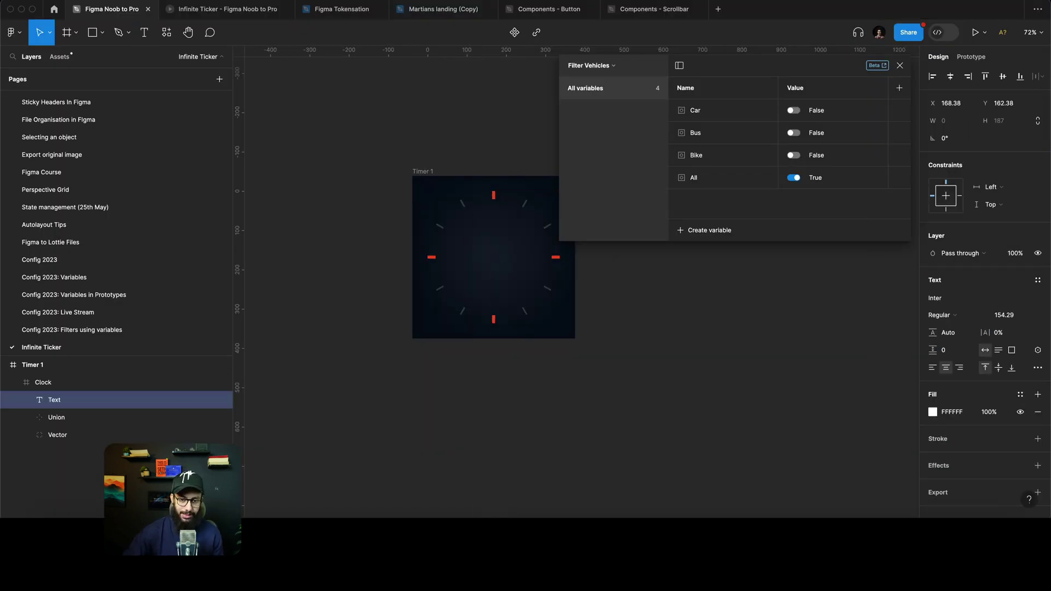
pyautogui.write('0')
pyautogui.press('Escape')
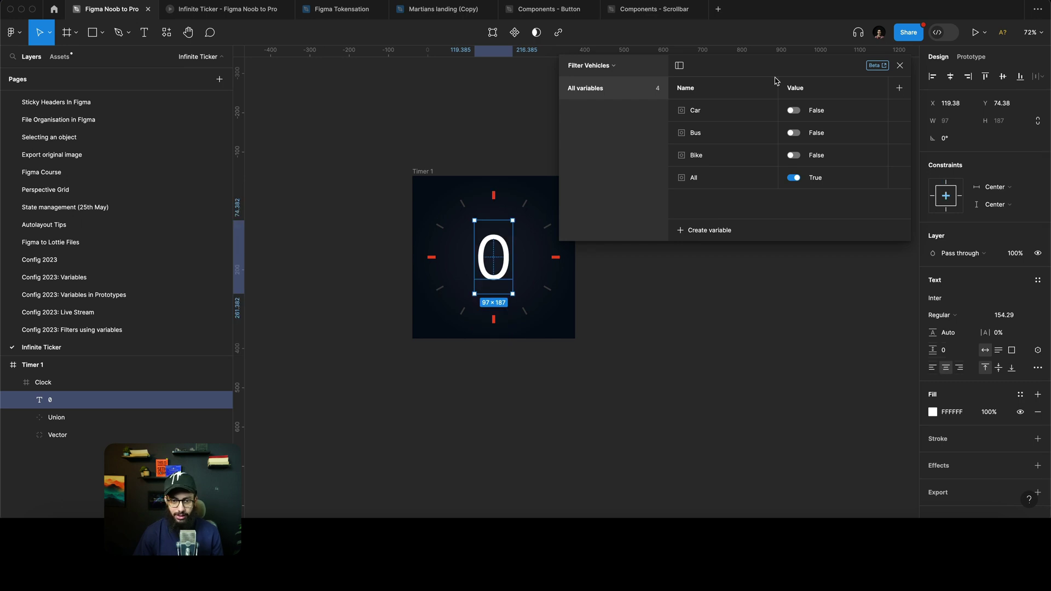
pyautogui.click(901, 66)
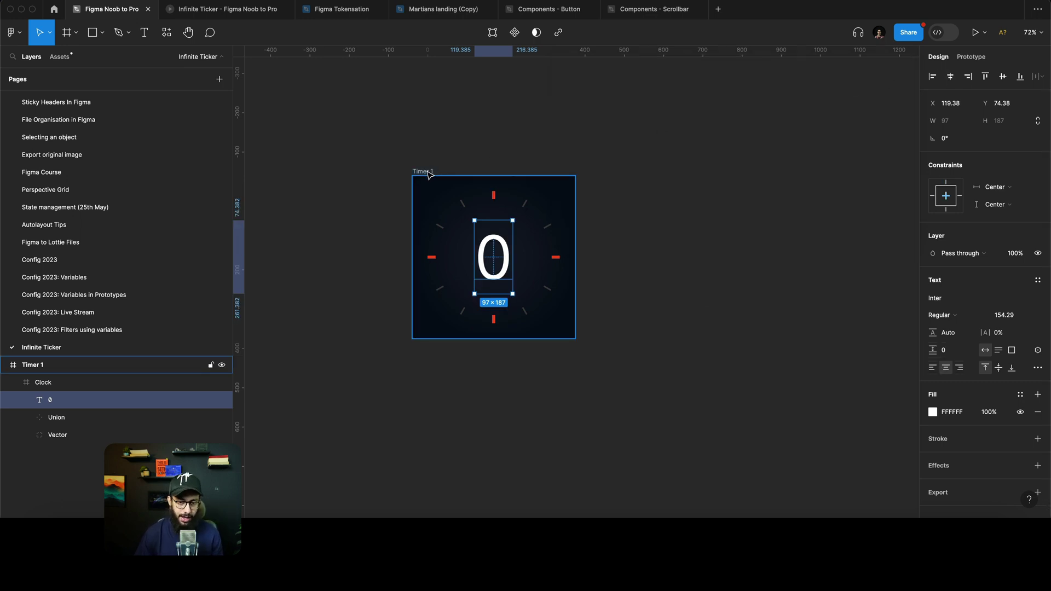
# - Duplicate the Timer 1 frame with Cmd+D to create Timer 2
pyautogui.click(430, 173)
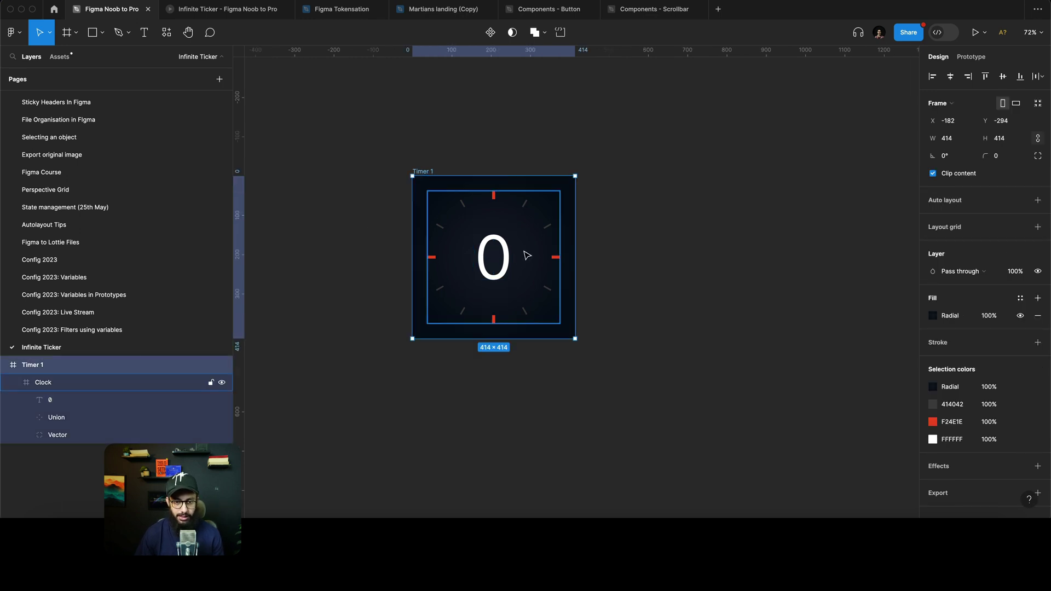
pyautogui.doubleClick(505, 256)
pyautogui.click(435, 169)
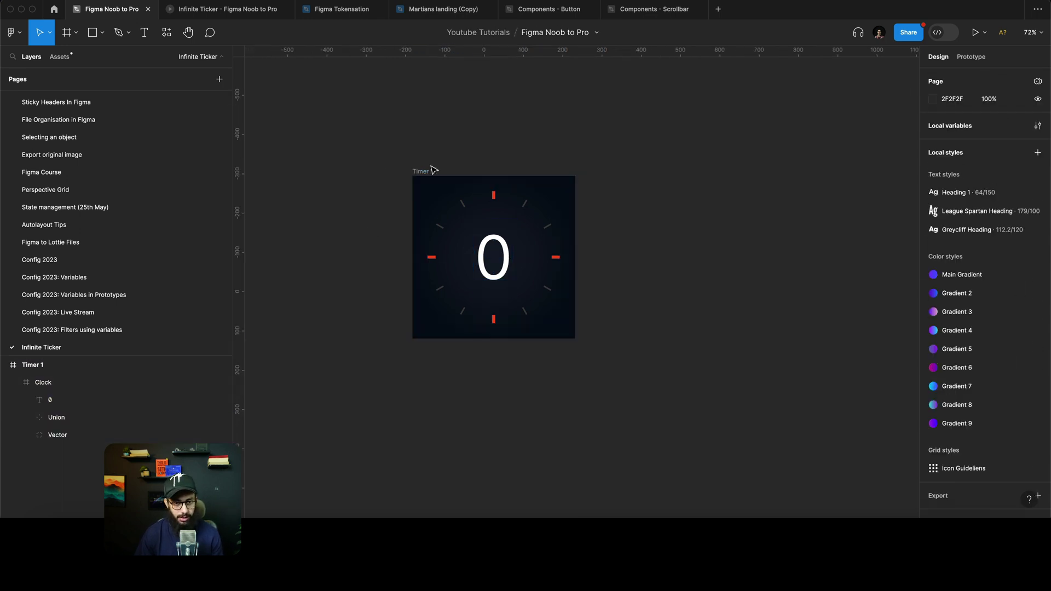
pyautogui.click(426, 174)
pyautogui.press('super+d')
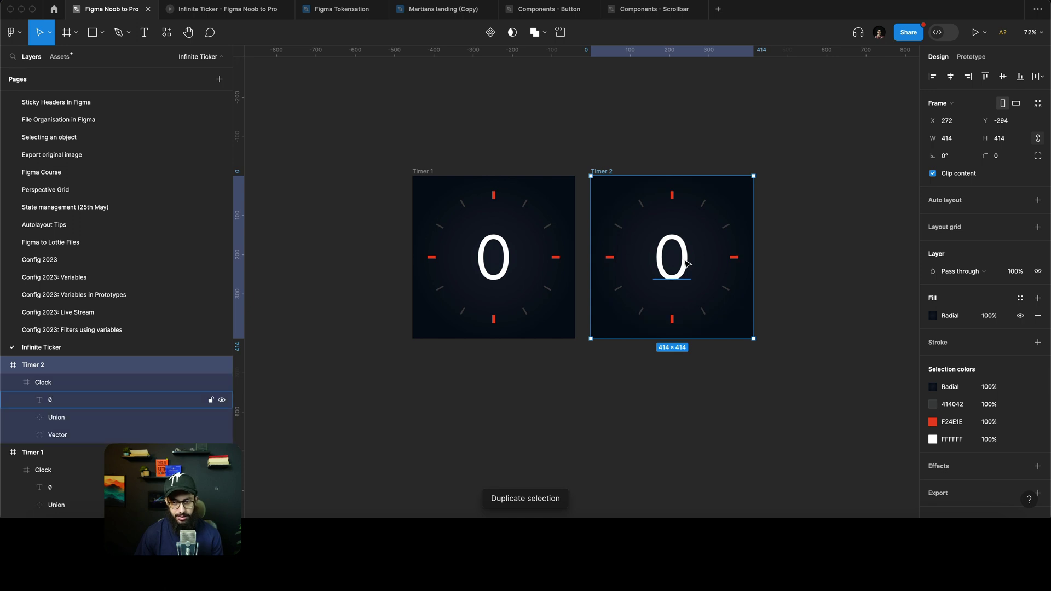
# - Check Timer 2's copied 0 text, then bring up the local variables
pyautogui.doubleClick(671, 256)
pyautogui.click(636, 109)
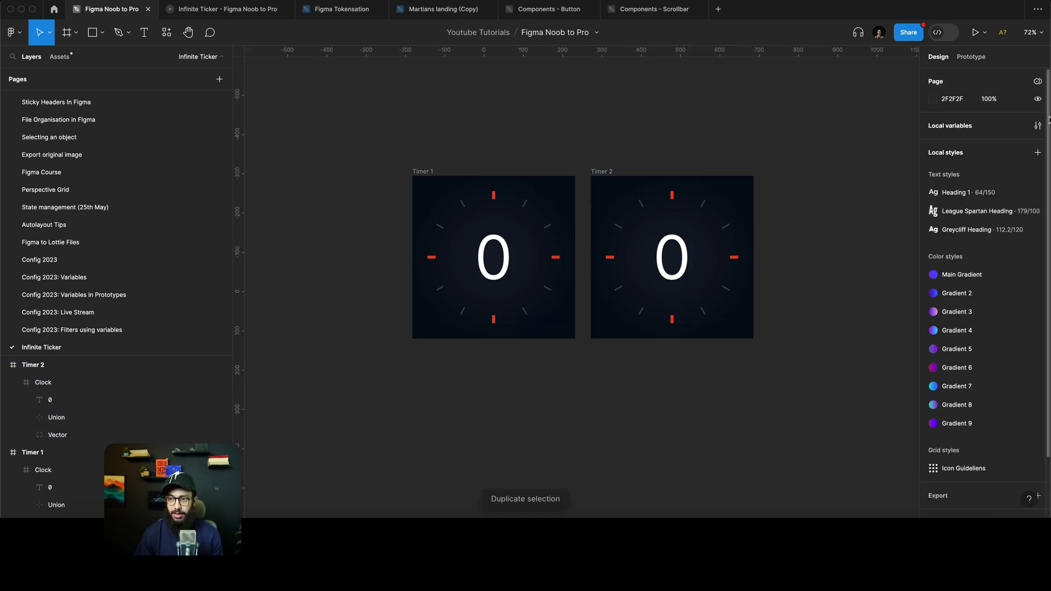
pyautogui.click(1037, 125)
# - Create a Number variable named TimerCount
pyautogui.click(691, 234)
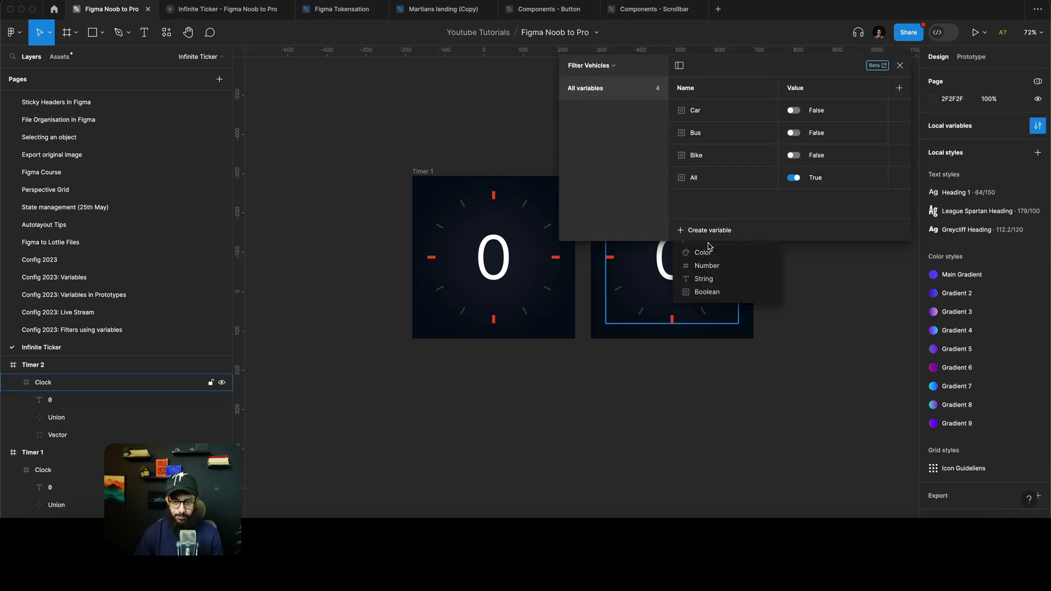
pyautogui.click(717, 272)
pyautogui.write('T')
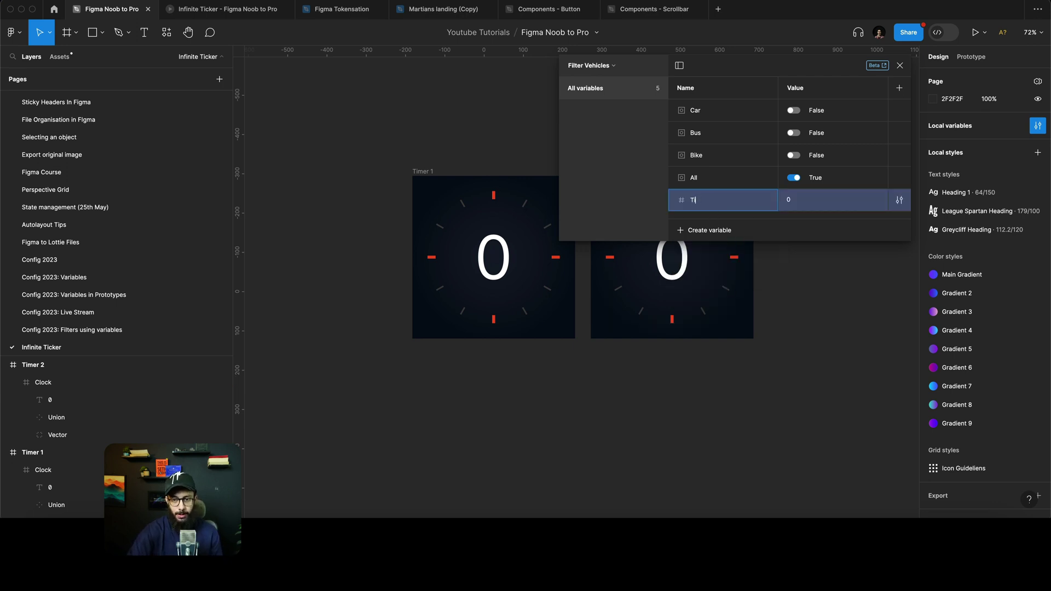
pyautogui.write('imerCount')
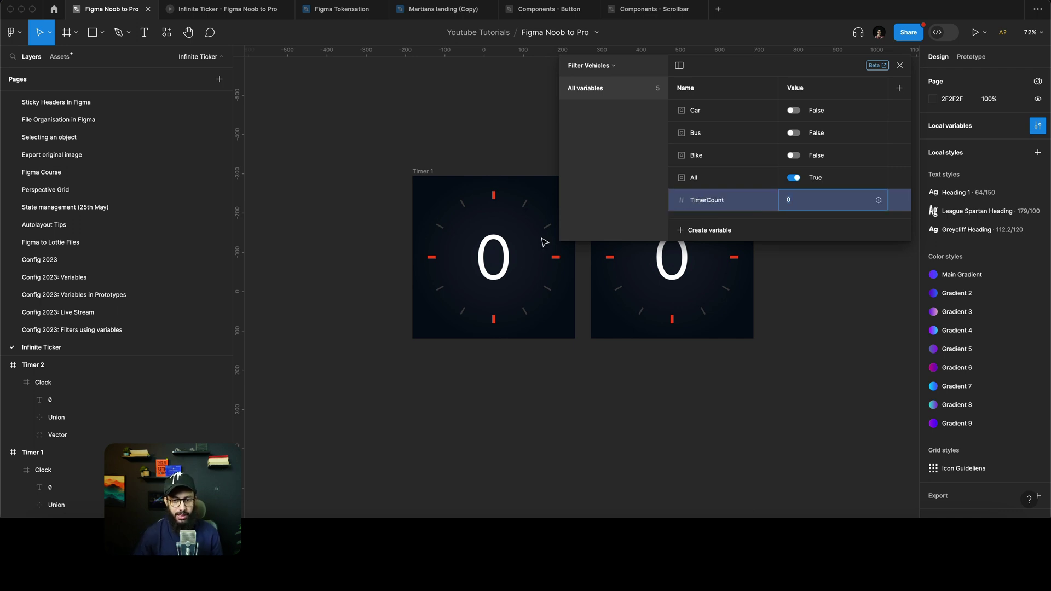
# - Bind the 0 text in both Timer 1 and Timer 2 to TimerCount
pyautogui.click(493, 257)
pyautogui.keyDown('shift'); pyautogui.click(676, 263); pyautogui.keyUp('shift')
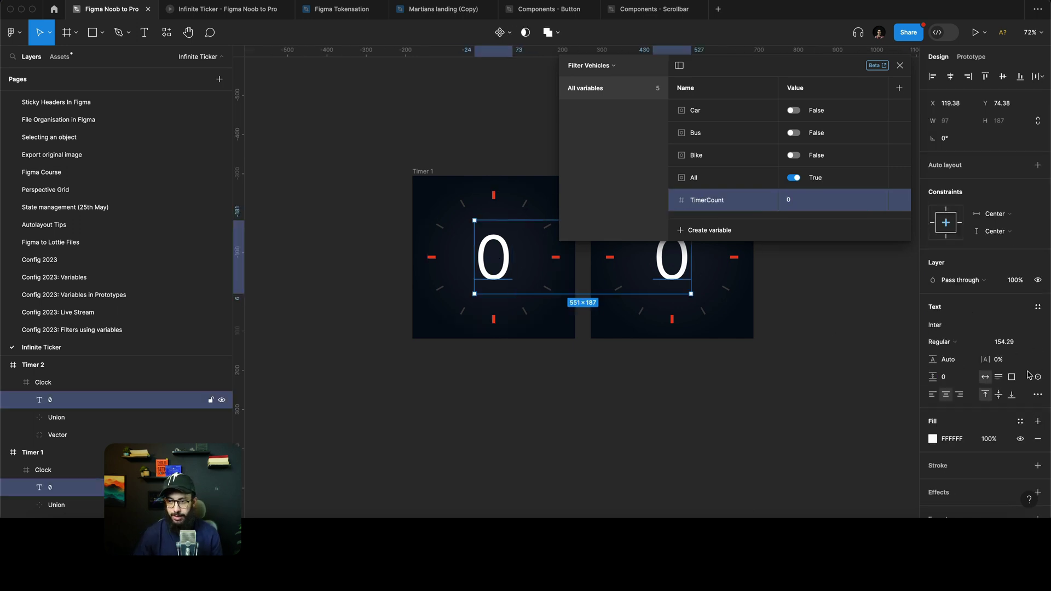
pyautogui.click(1038, 380)
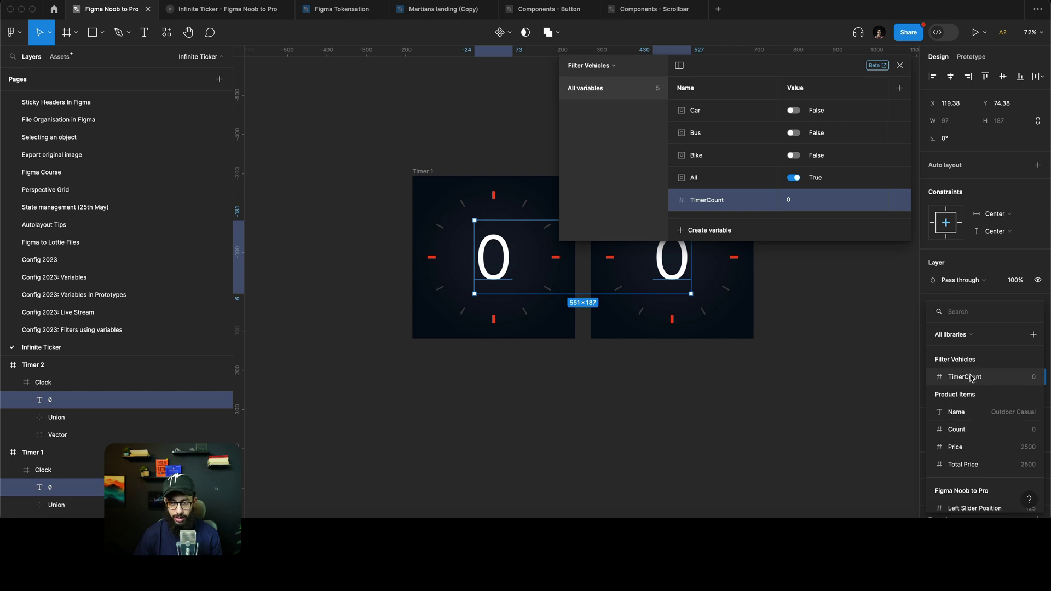
pyautogui.click(974, 376)
pyautogui.click(615, 392)
pyautogui.hscroll(3, 387, 213)
pyautogui.click(386, 213)
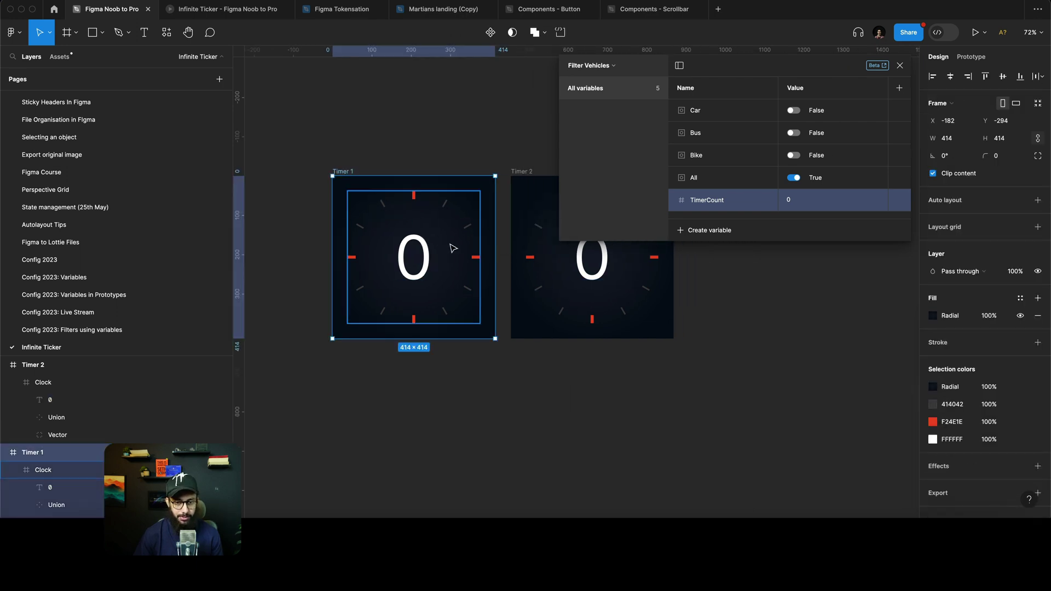
# - Replace Timer 1's interaction with an After delay link to Timer 2
pyautogui.hotkey('shift', 'e')
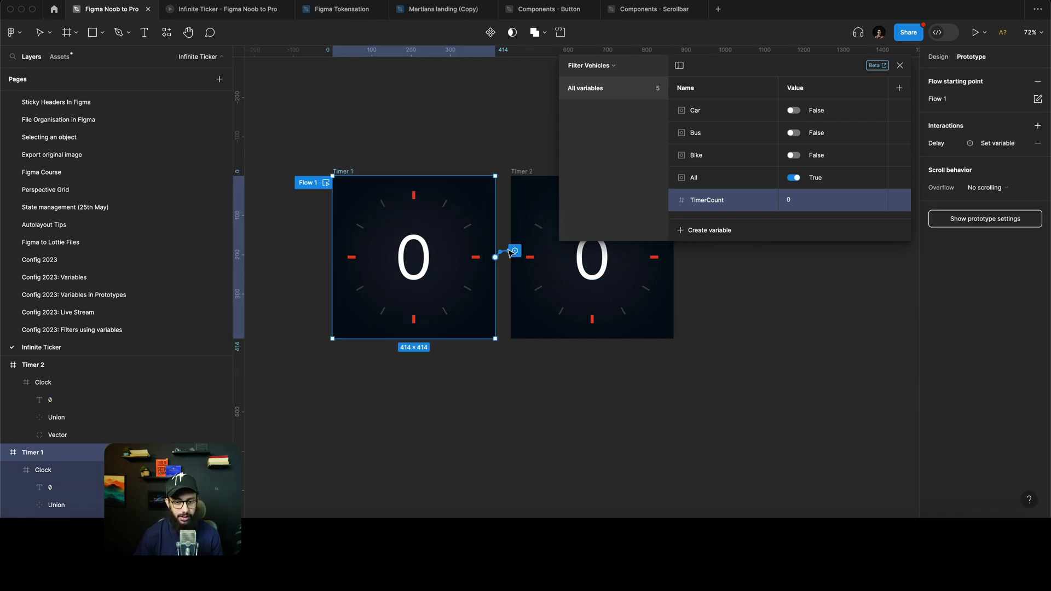
pyautogui.click(1038, 145)
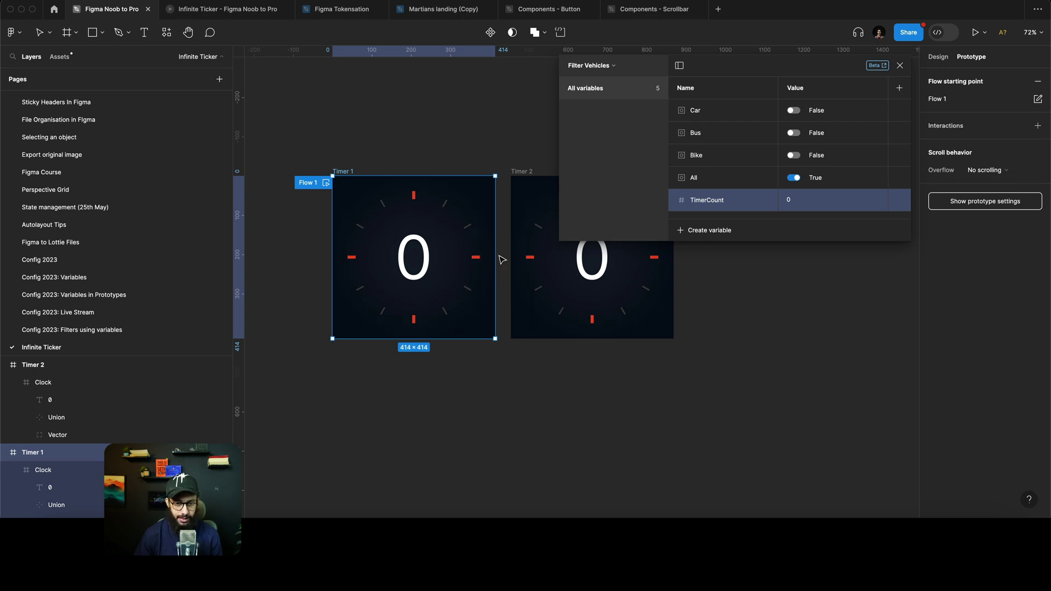
pyautogui.moveTo(496, 258); pyautogui.dragTo(593, 264)
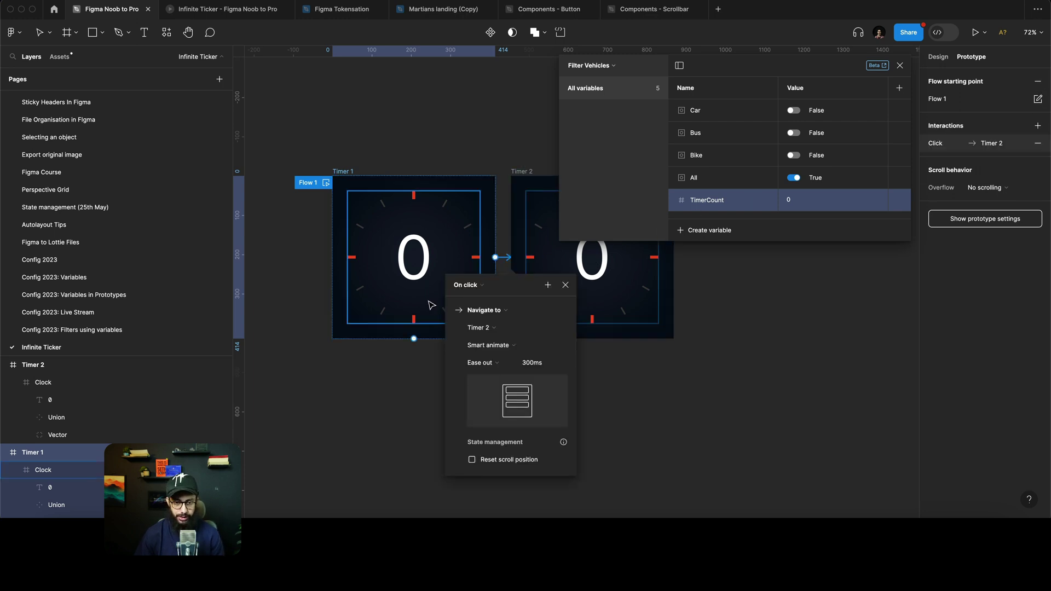
pyautogui.click(467, 284)
pyautogui.click(475, 421)
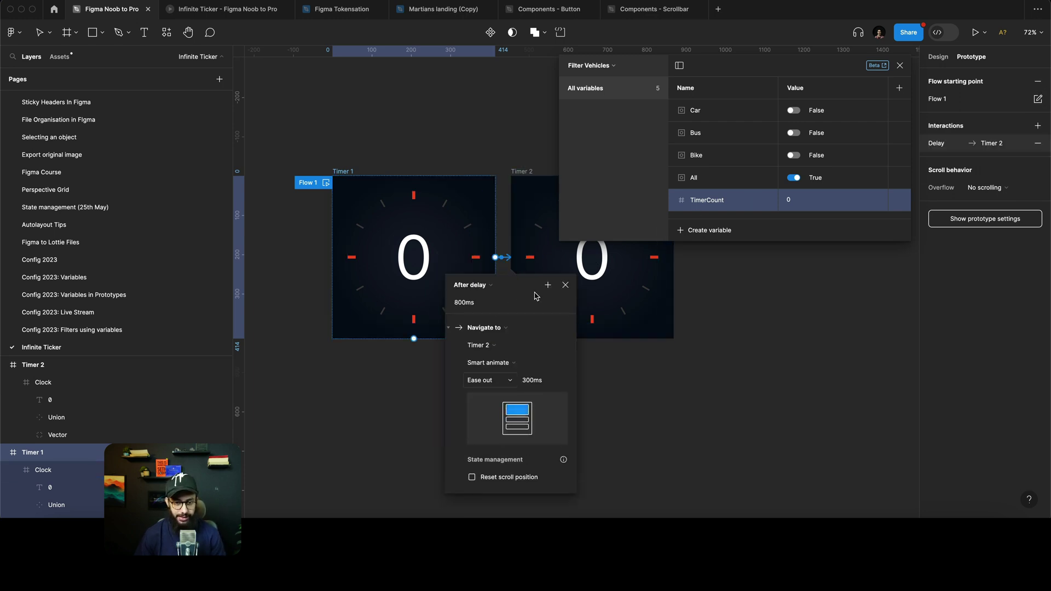
pyautogui.scroll(-1, 580, 351)
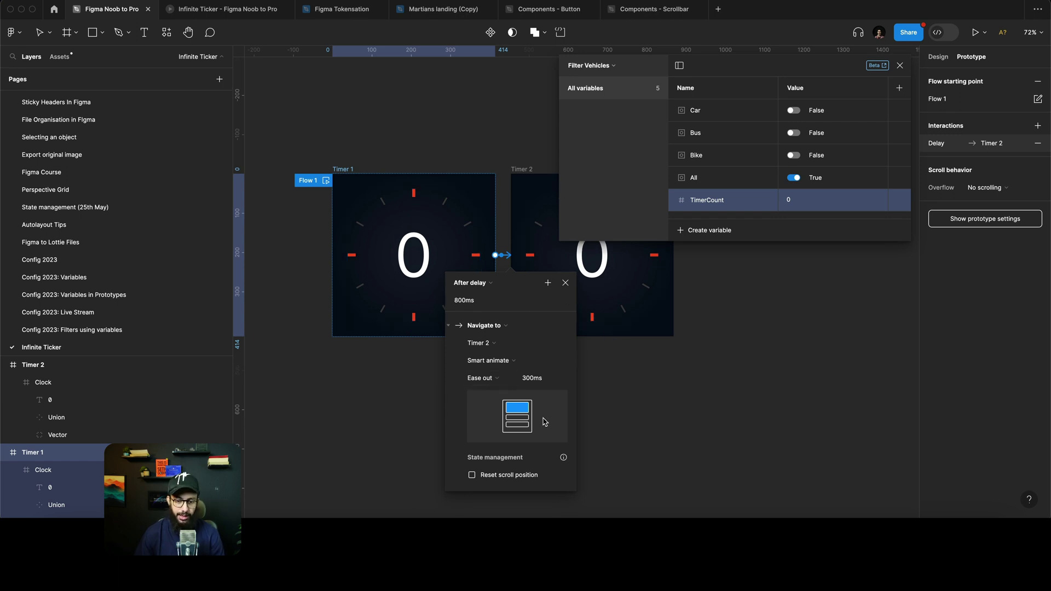
# - Add a Set variable action setting TimerCount to TimerCount + 1
pyautogui.click(547, 284)
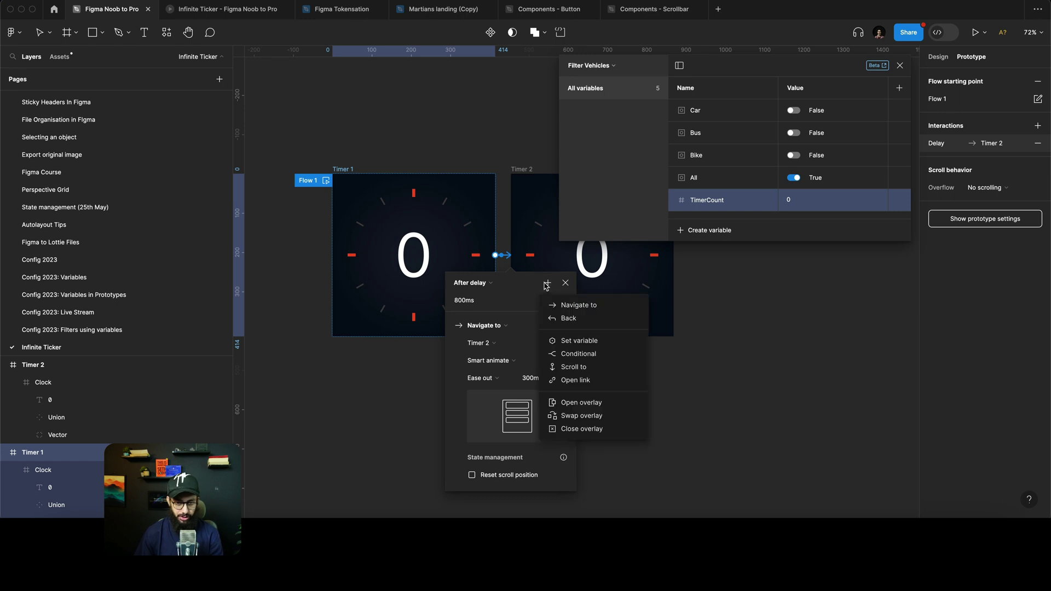
pyautogui.click(581, 344)
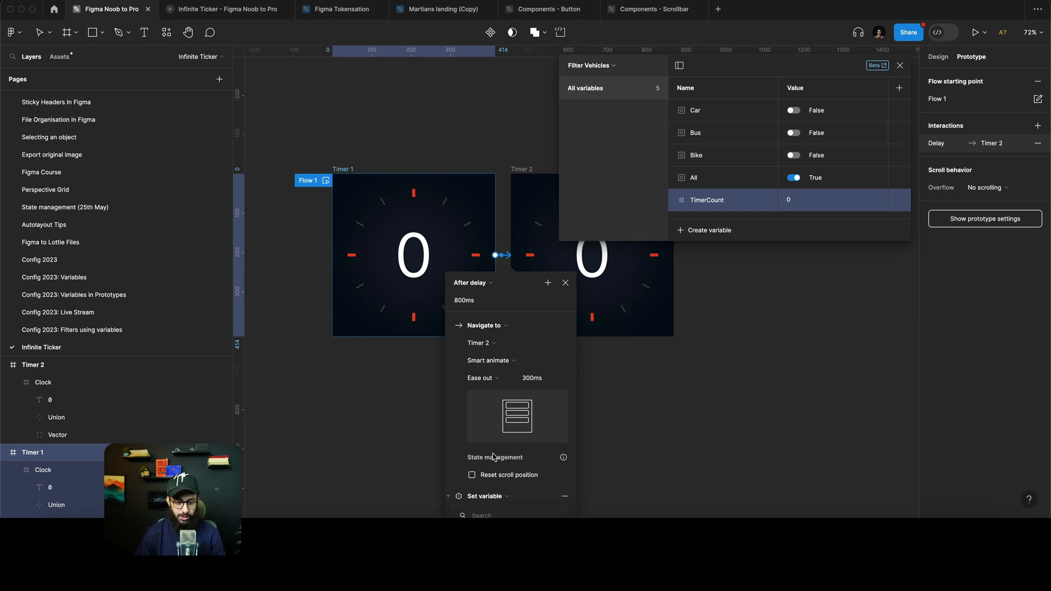
pyautogui.scroll(-5, 492, 457)
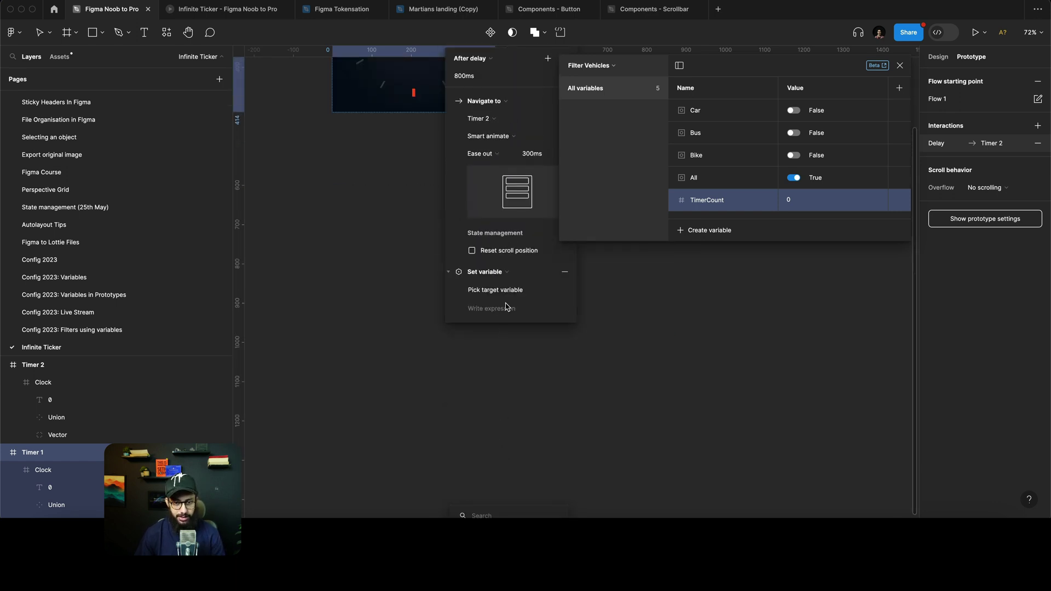
pyautogui.click(515, 290)
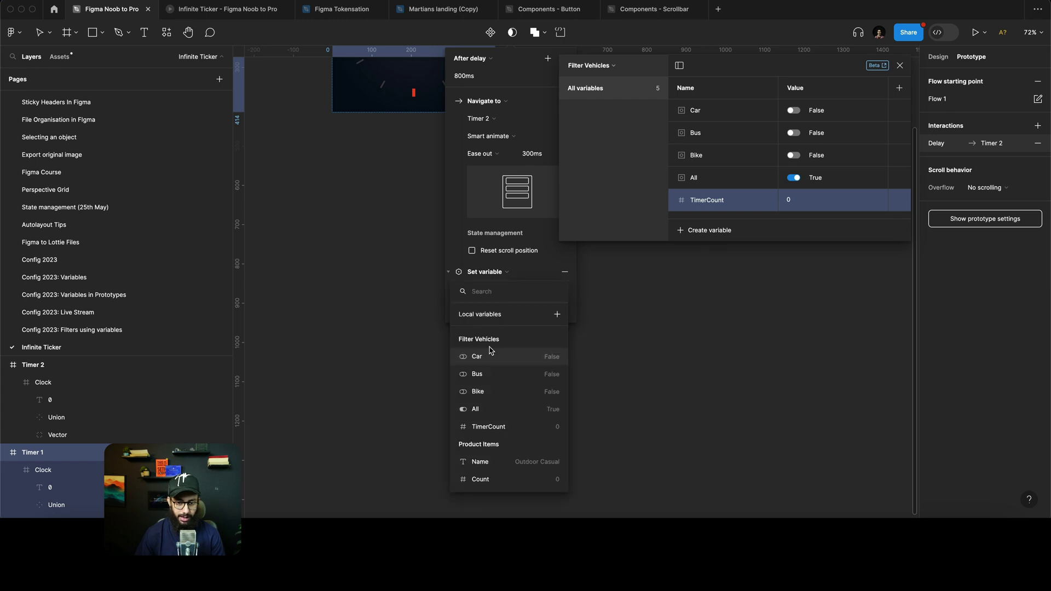
pyautogui.click(496, 427)
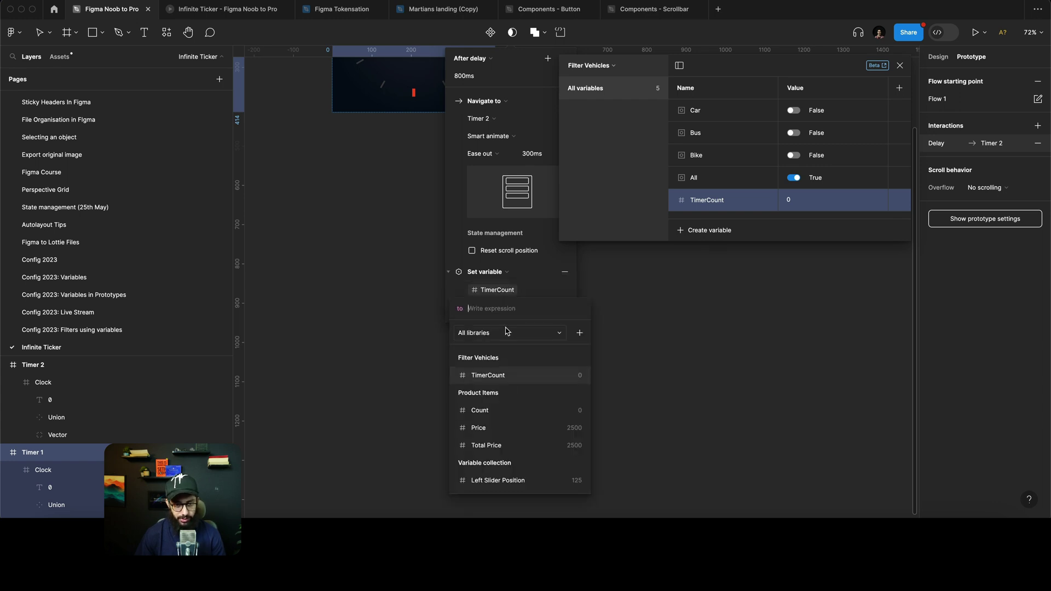
pyautogui.click(502, 377)
pyautogui.write('+1')
pyautogui.press('Return')
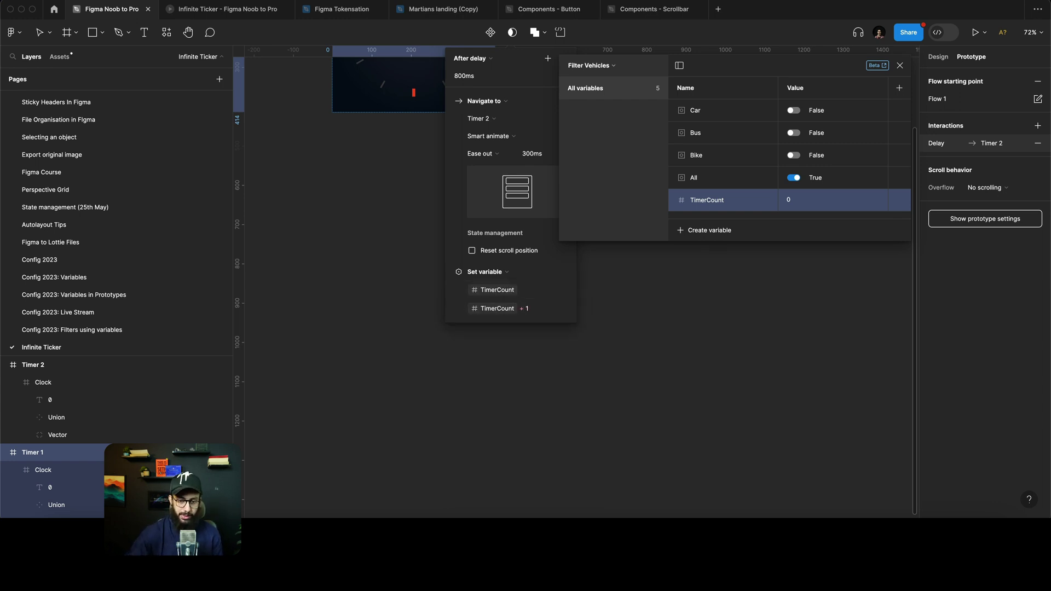
pyautogui.press('Escape')
pyautogui.scroll(3, 322, 145)
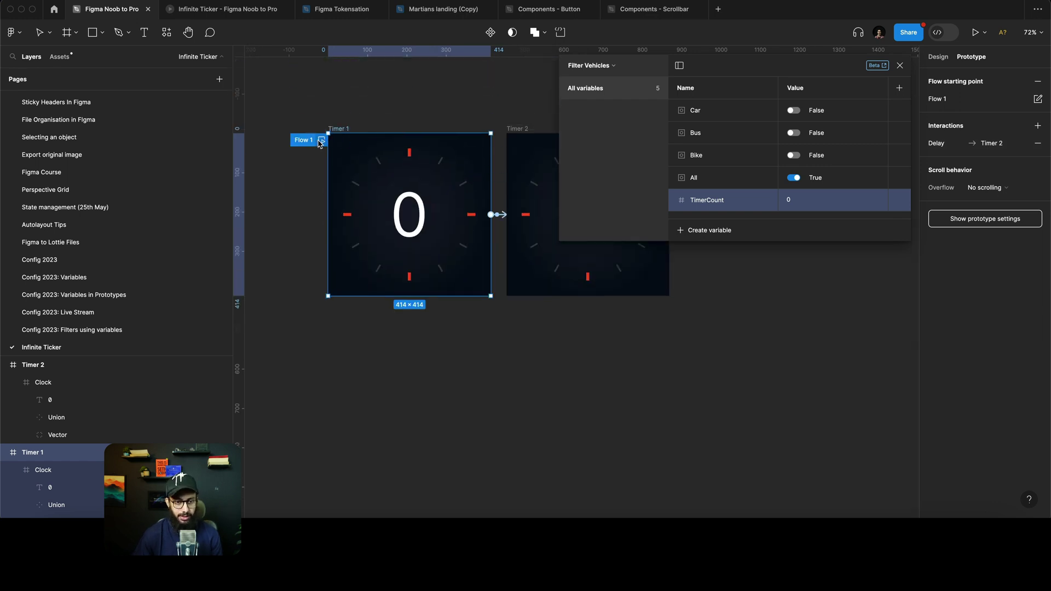
# - Play the Flow 1 prototype preview and close the Variables panel
pyautogui.click(321, 141)
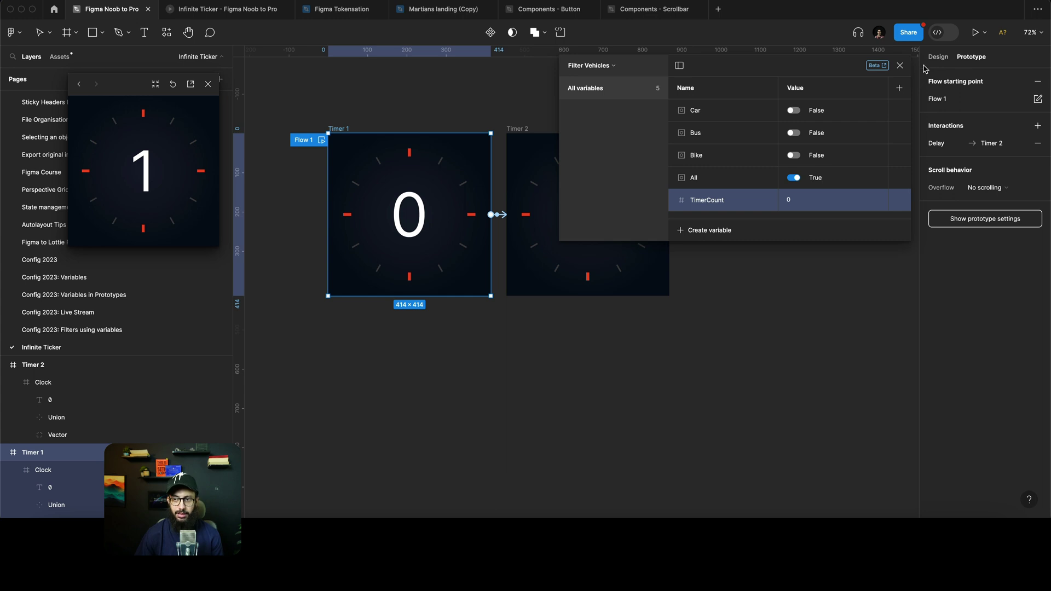
pyautogui.click(900, 65)
pyautogui.scroll(2, 553, 145)
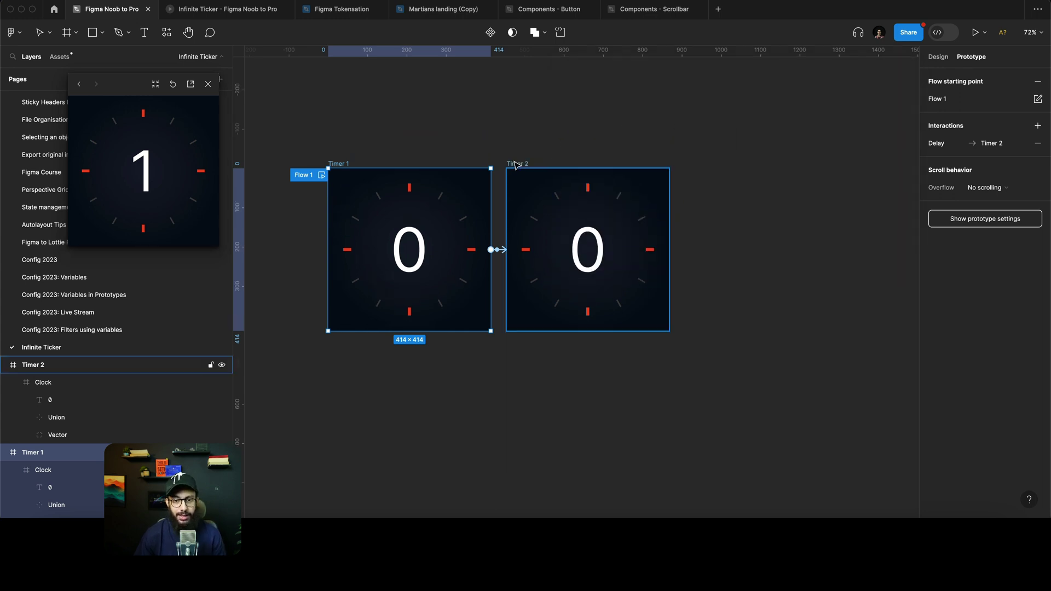
# - Remove Timer 2's set-variable interaction and connect Timer 2 back to Timer 1
pyautogui.click(673, 248)
pyautogui.click(666, 249)
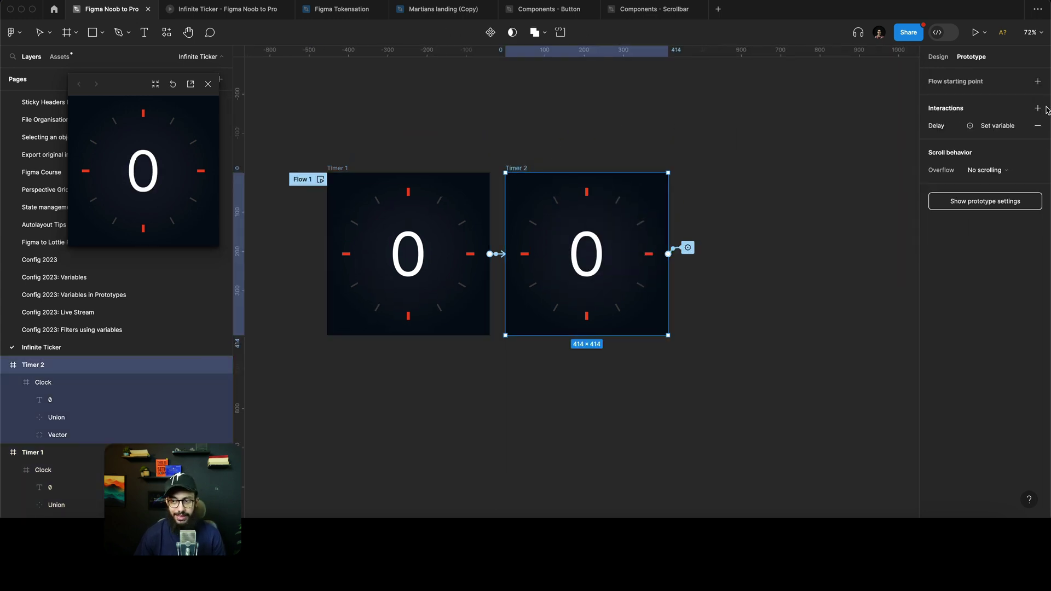
pyautogui.click(1037, 125)
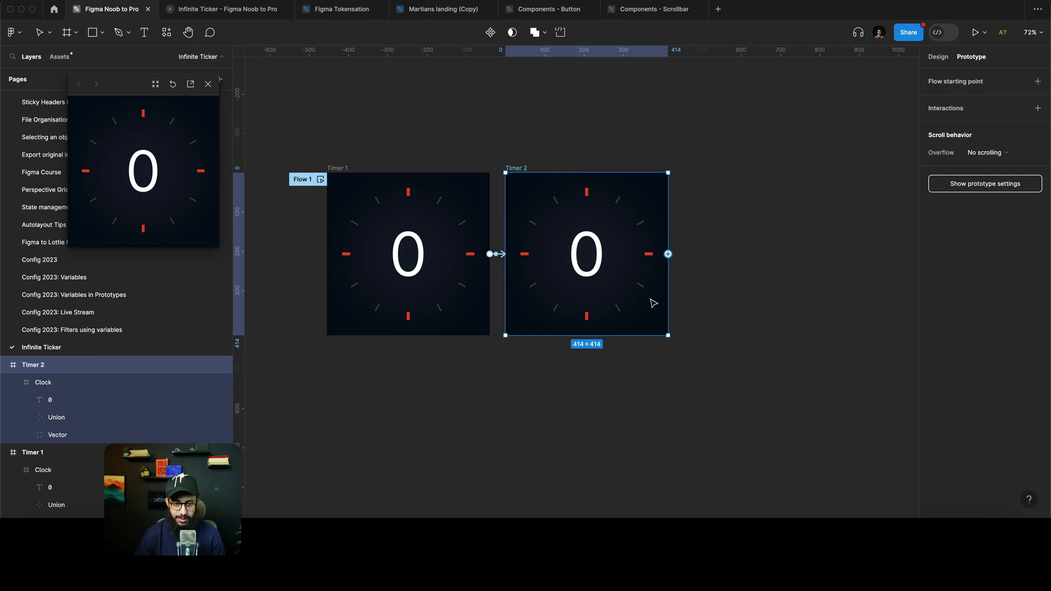
pyautogui.moveTo(668, 254); pyautogui.dragTo(437, 318)
# - Move each timer's 0 text layer above its Clock frame in Layers, then view the prototype
pyautogui.click(624, 227)
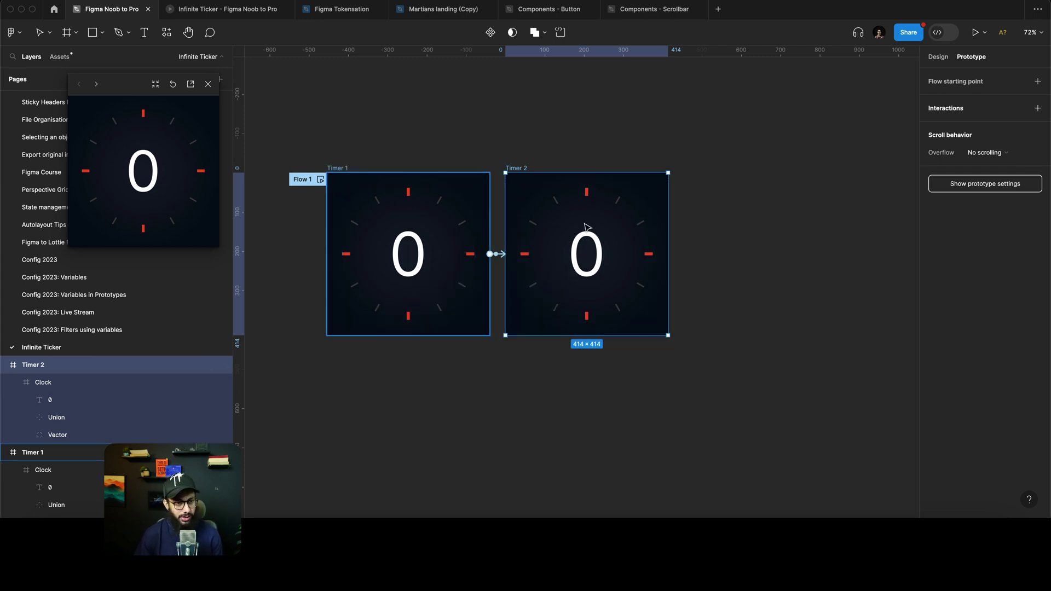
pyautogui.click(82, 424)
pyautogui.click(46, 400)
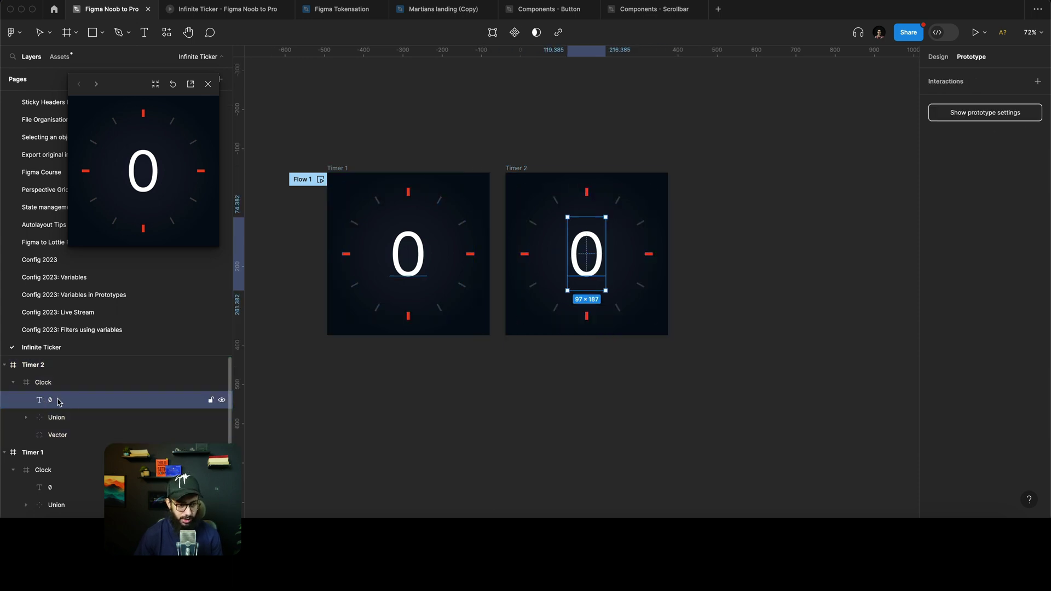
pyautogui.keyDown('super'); pyautogui.click(59, 486); pyautogui.keyUp('super')
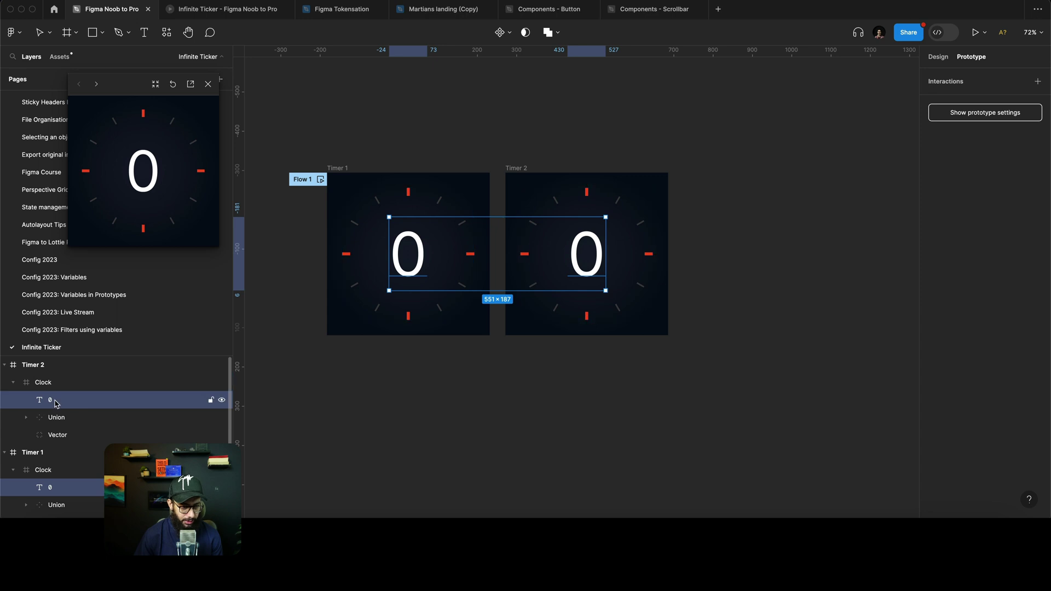
pyautogui.moveTo(55, 400); pyautogui.dragTo(60, 375)
pyautogui.press('super+z')
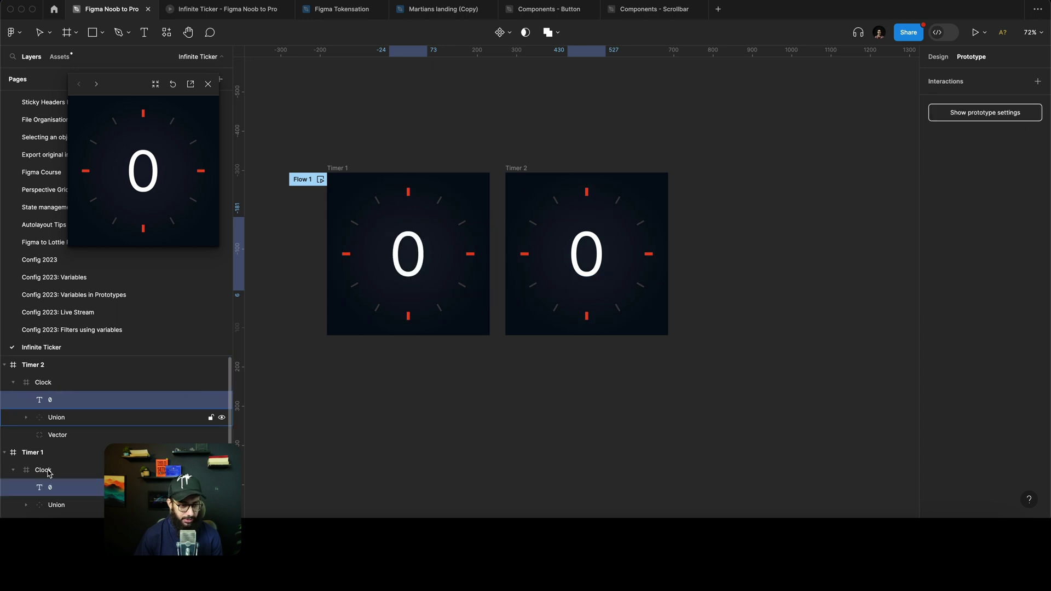
pyautogui.moveTo(58, 487); pyautogui.dragTo(60, 460)
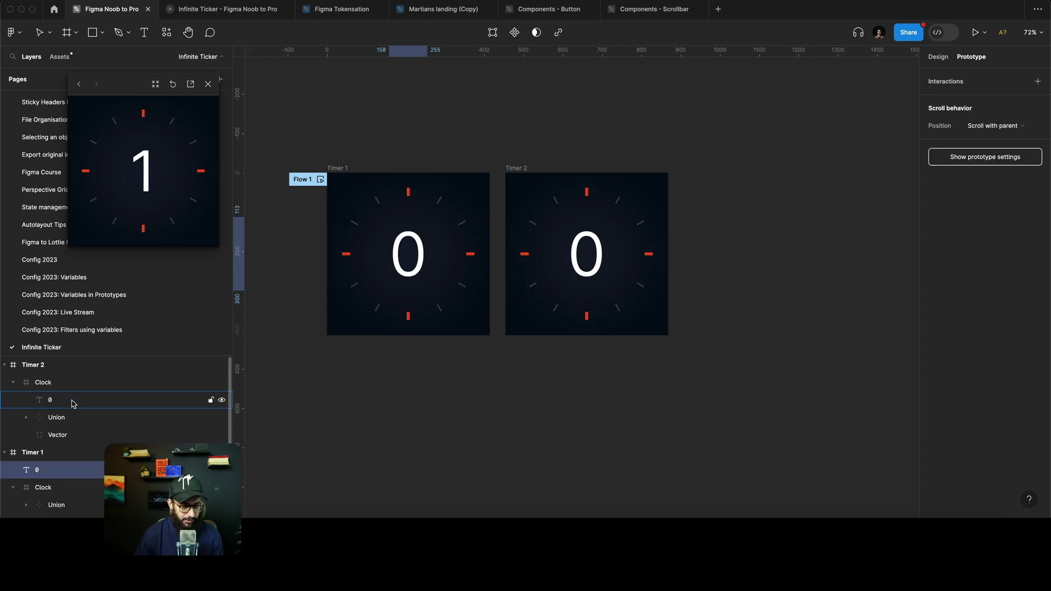
pyautogui.moveTo(60, 399); pyautogui.dragTo(57, 375)
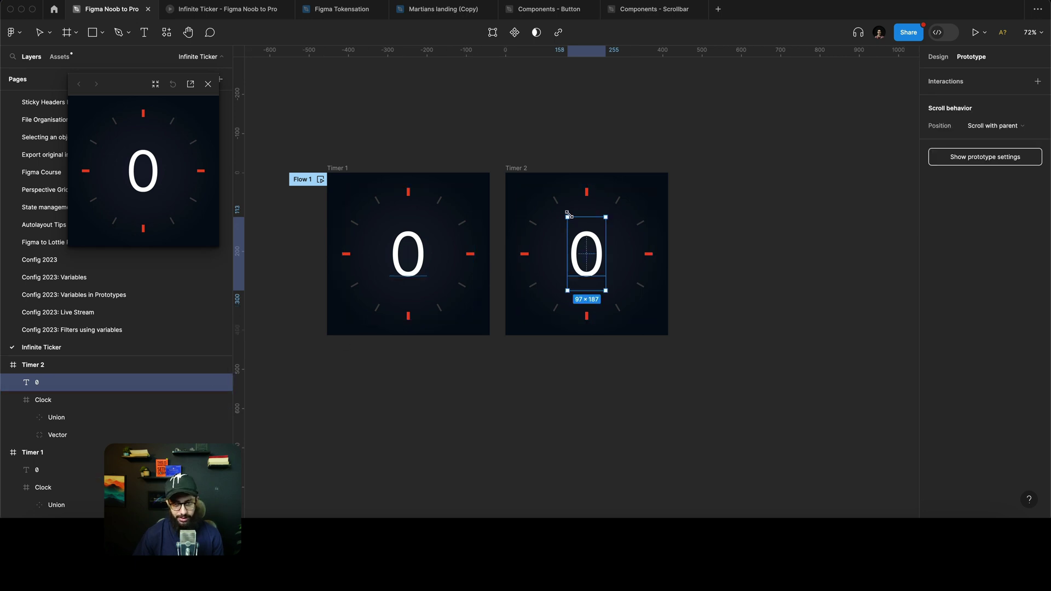
pyautogui.click(651, 195)
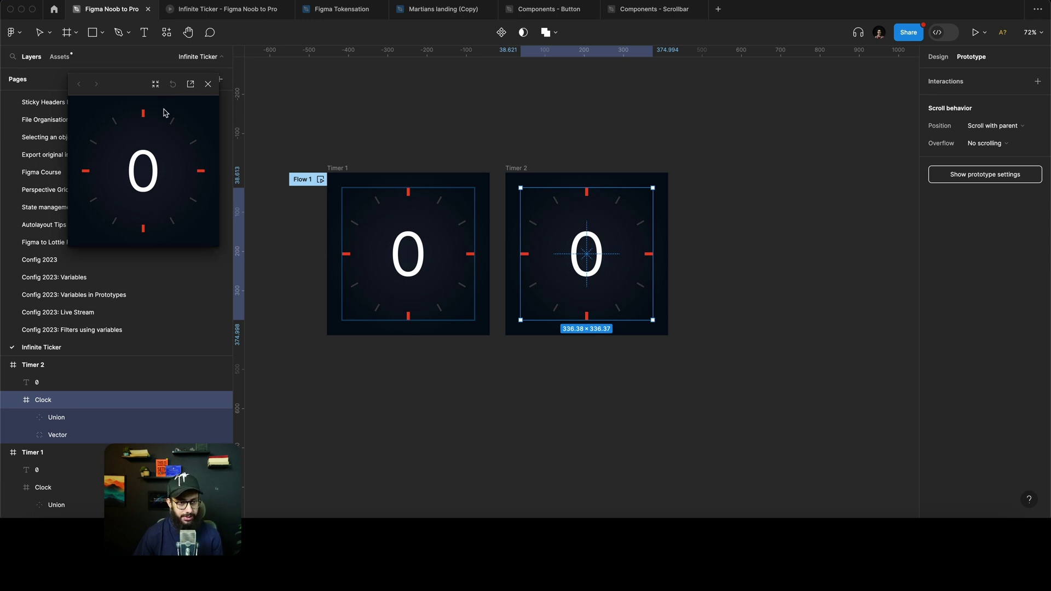
pyautogui.press('super+alt+Return')
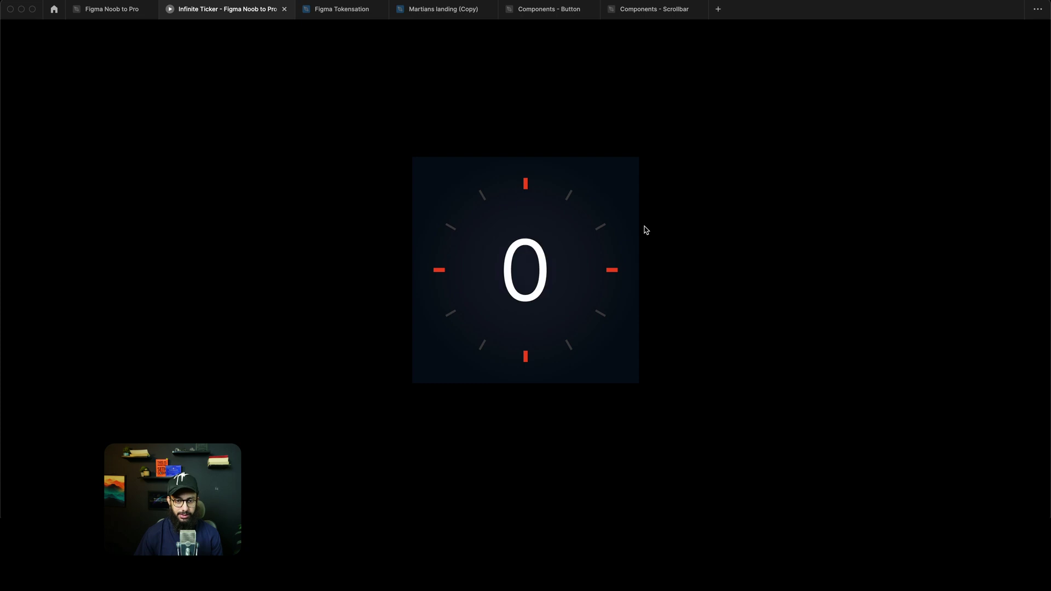
# - Link Timer 2 to Timer 1 with an After delay trigger of 1ms
pyautogui.hotkey('ctrl', 'shift', 'Tab')
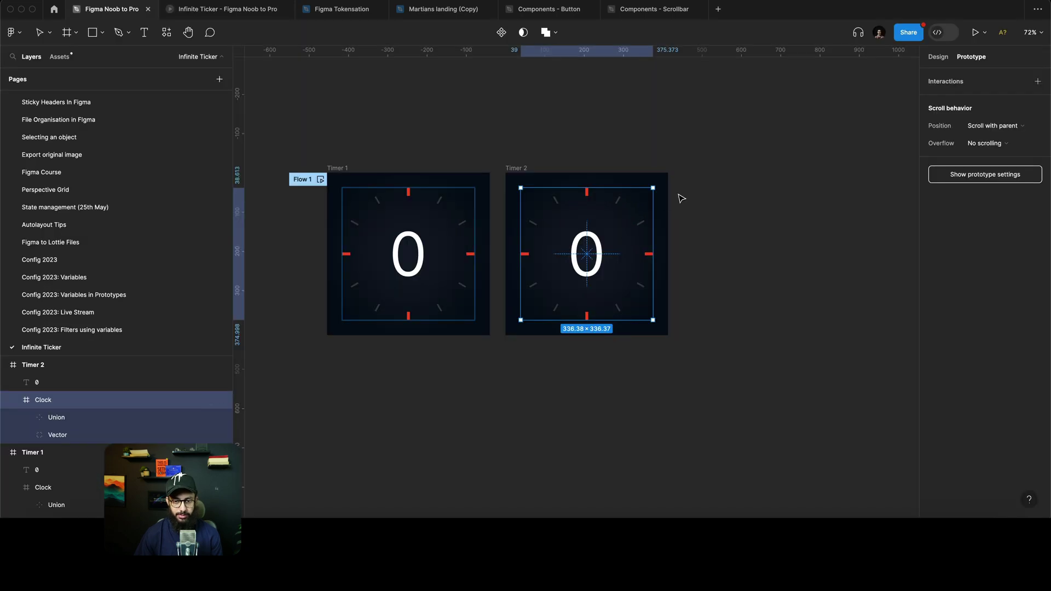
pyautogui.click(682, 198)
pyautogui.click(517, 168)
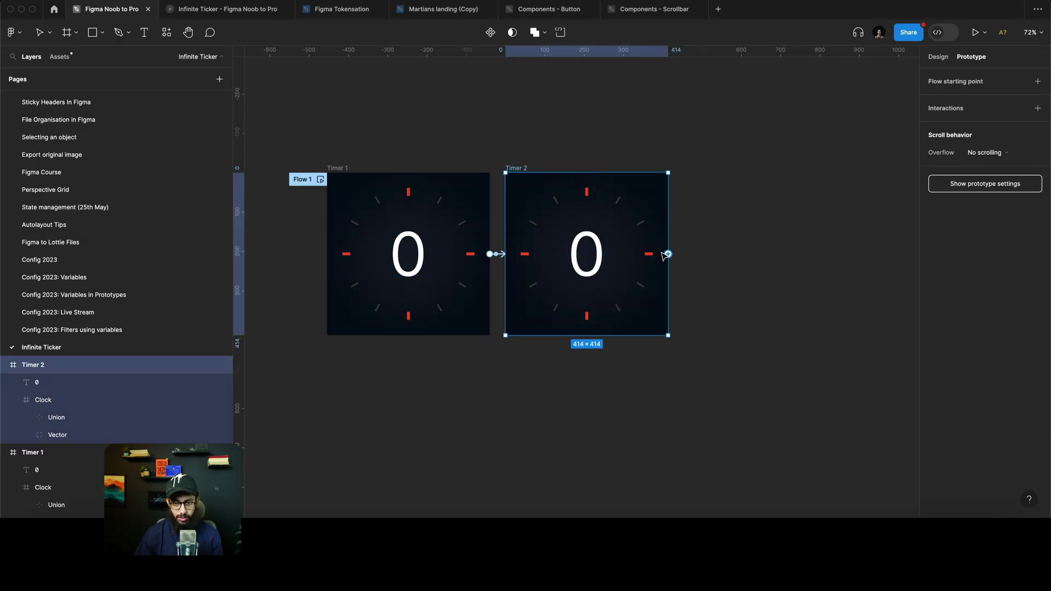
pyautogui.moveTo(668, 254); pyautogui.dragTo(476, 302)
pyautogui.click(458, 282)
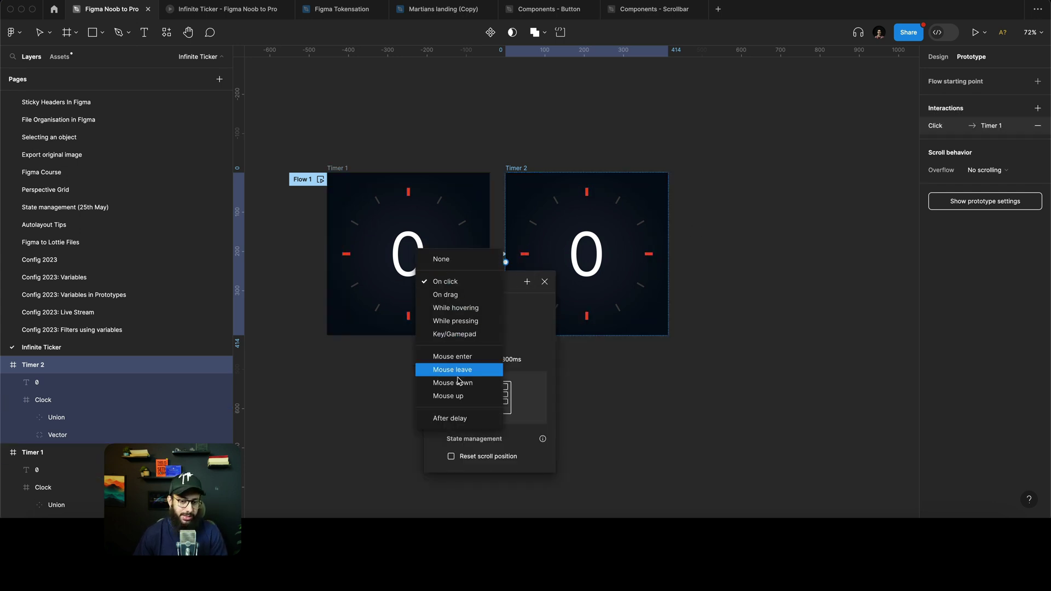
pyautogui.click(458, 414)
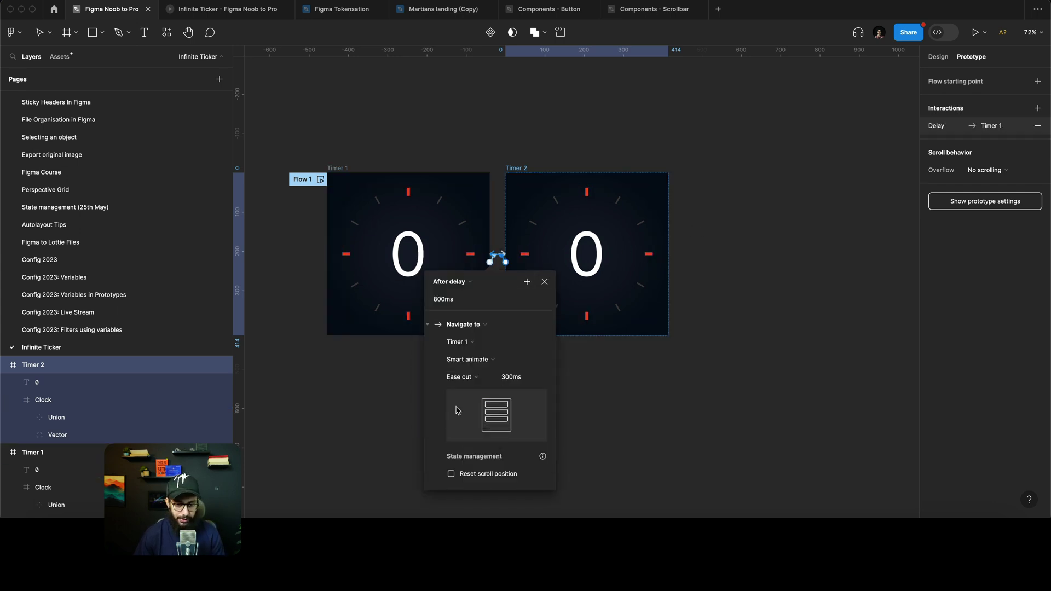
pyautogui.click(454, 300)
pyautogui.write('1')
pyautogui.press('Return')
pyautogui.hotkey('ctrl', 'Tab')
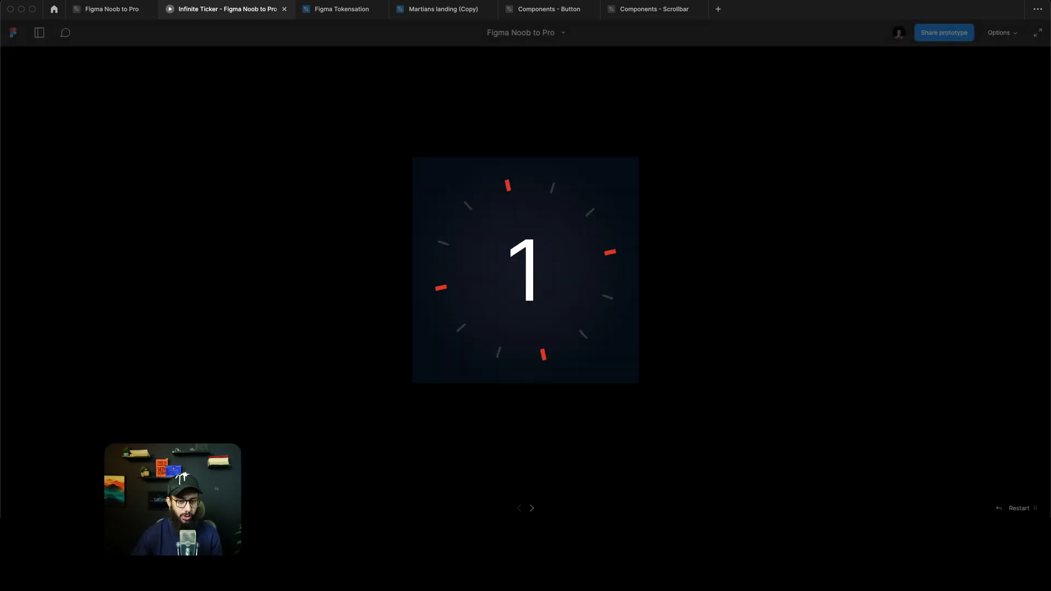
pyautogui.hotkey('ctrl', 'shift', 'Tab')
# - Make the Timer 2 to Timer 1 transition Instant and watch the counter in the preview
pyautogui.click(512, 379)
pyautogui.click(497, 327)
pyautogui.click(498, 324)
pyautogui.click(477, 359)
pyautogui.click(483, 336)
pyautogui.hotkey('ctrl', 'Tab')
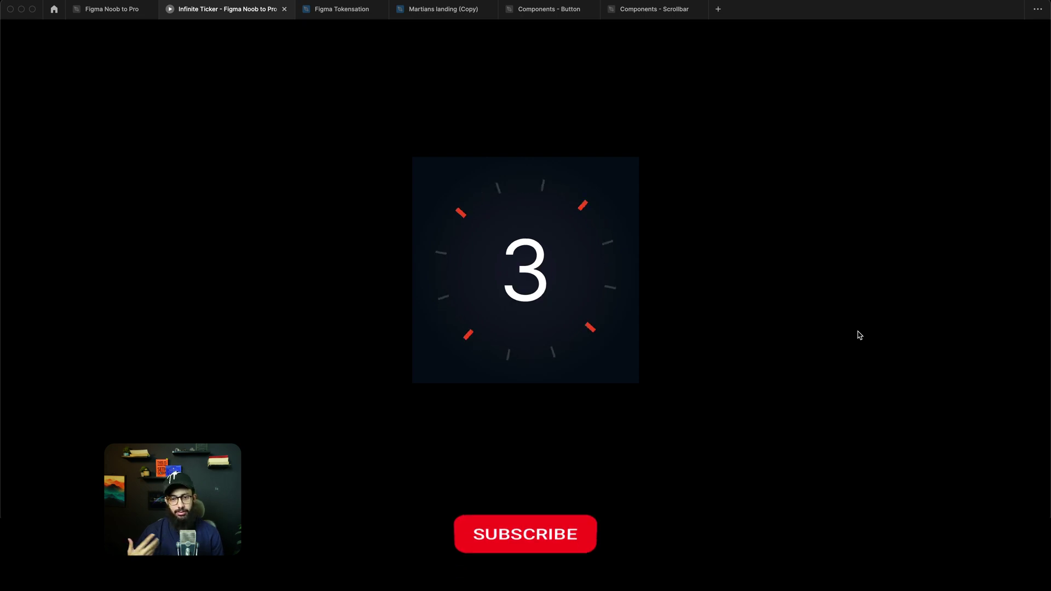
pyautogui.hotkey('ctrl', 'shift', 'Tab')
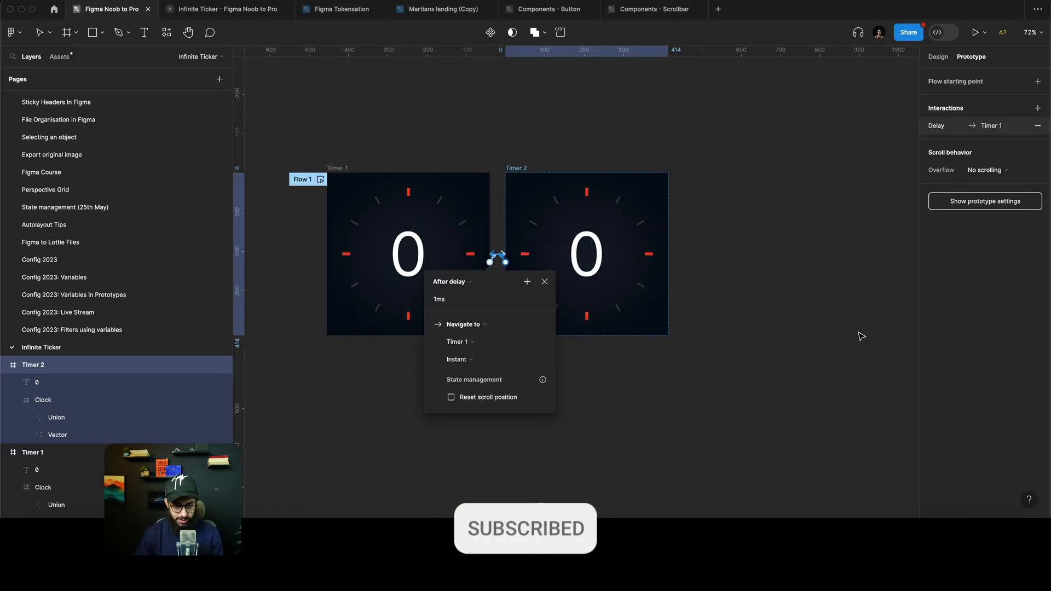
# - Rename the 0 text layers in Timer 1 and Timer 2 to First
pyautogui.click(546, 283)
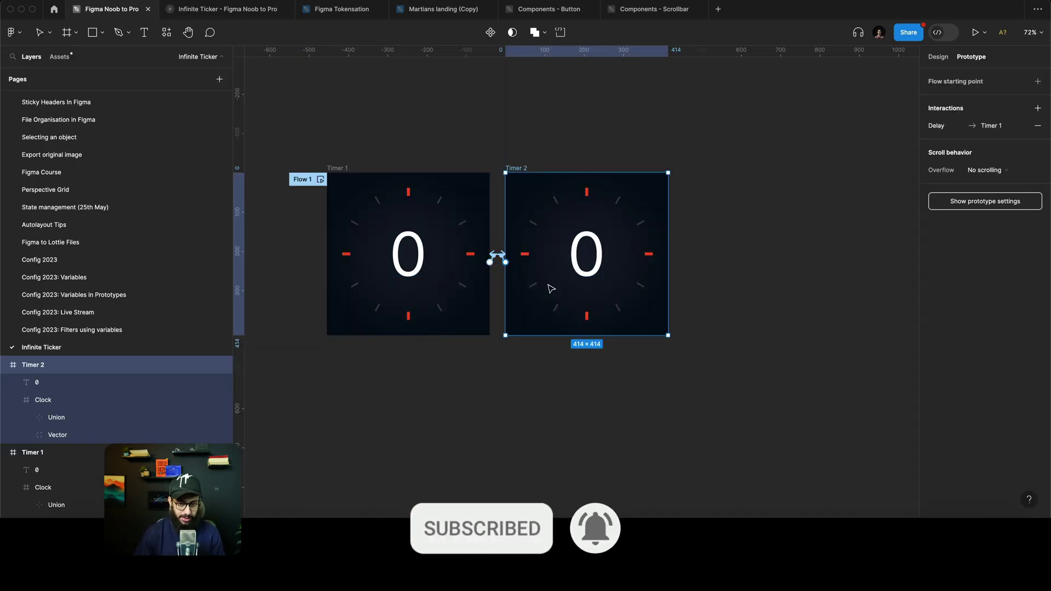
pyautogui.click(426, 270)
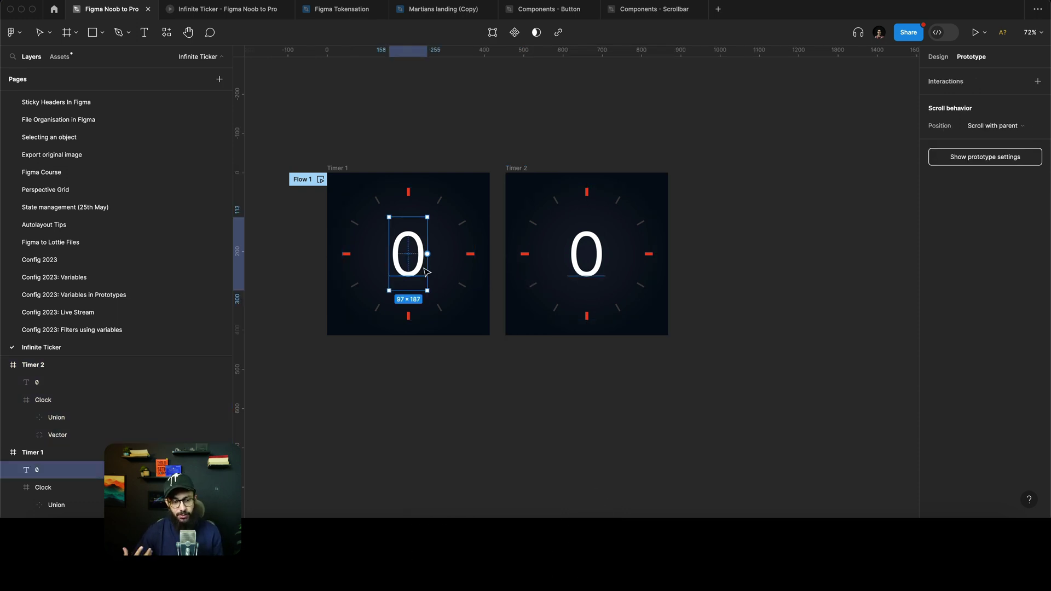
pyautogui.press('super+r')
pyautogui.write('Fir')
pyautogui.press('Return')
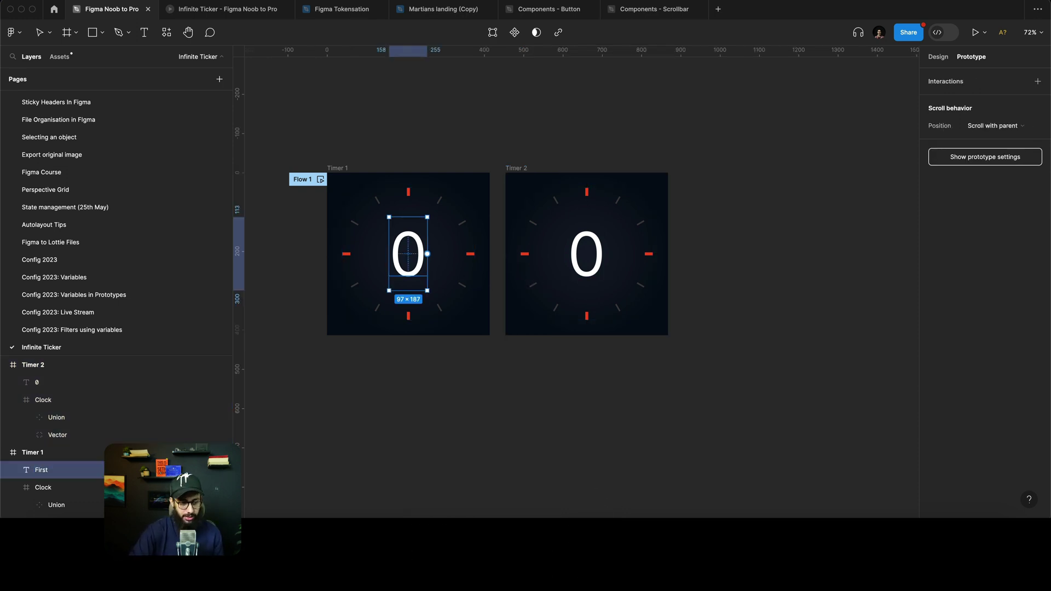
pyautogui.click(600, 268)
pyautogui.press('super+r')
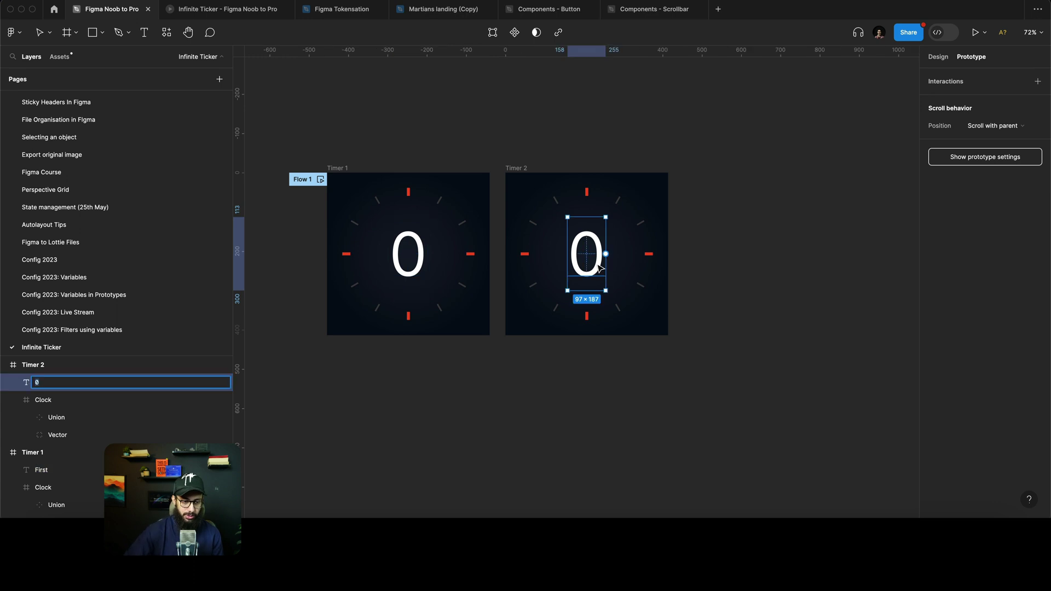
pyautogui.write('First')
pyautogui.press('Return')
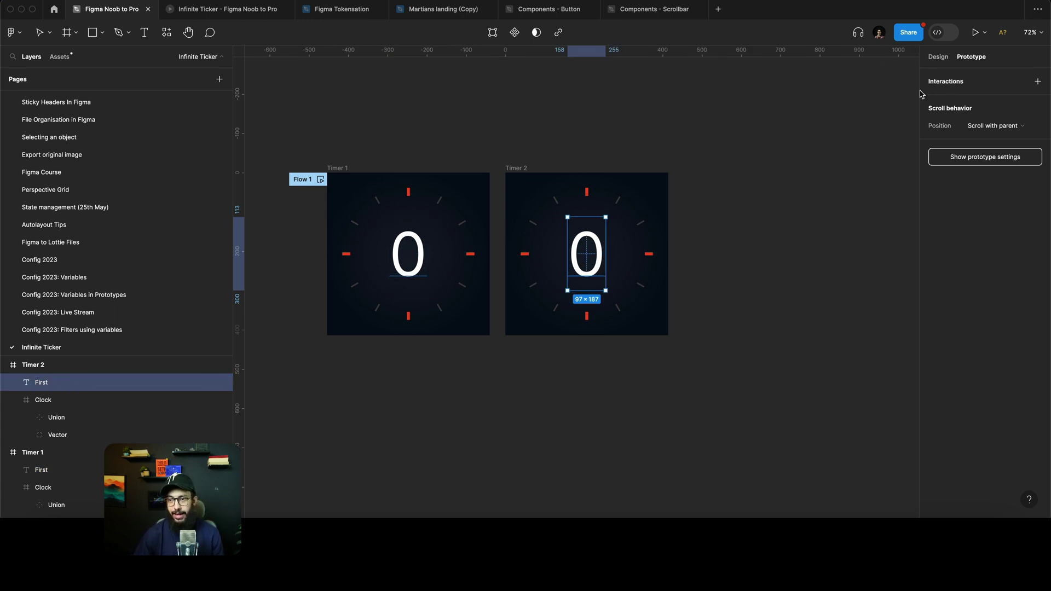
# - Duplicate Timer 1's digit and nudge the copy beside the original to read 00
pyautogui.click(41, 469)
pyautogui.press('super+d')
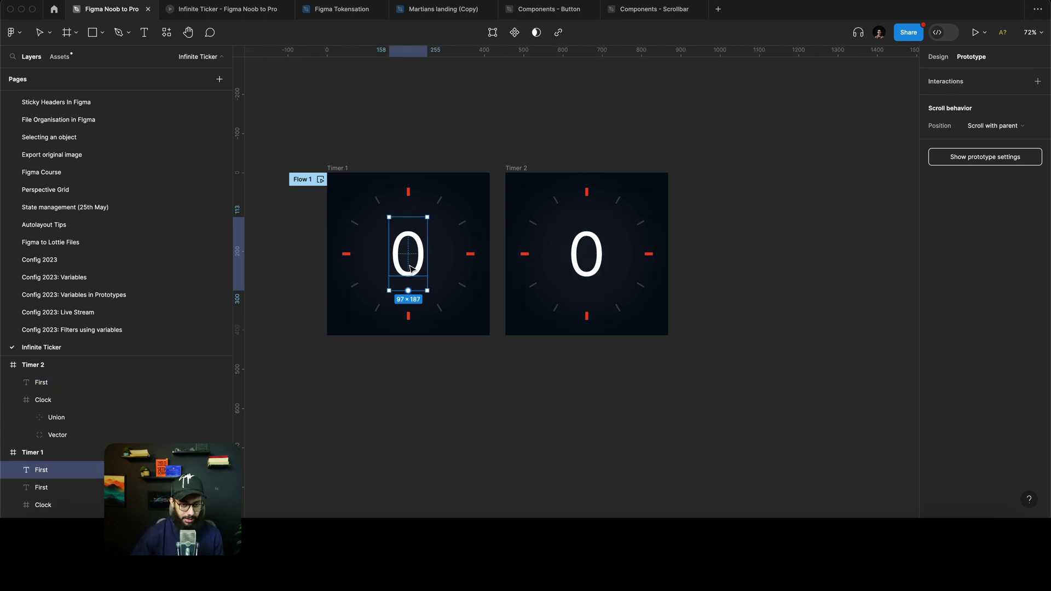
pyautogui.hotkey('shift', 'Right')
pyautogui.hotkey('shift', 'Right')
pyautogui.hotkey('shift', 'Right')
pyautogui.hotkey('shift', 'Right')
pyautogui.hotkey('shift', 'Right')
pyautogui.hotkey('shift', 'Right')
pyautogui.hotkey('shift', 'Right')
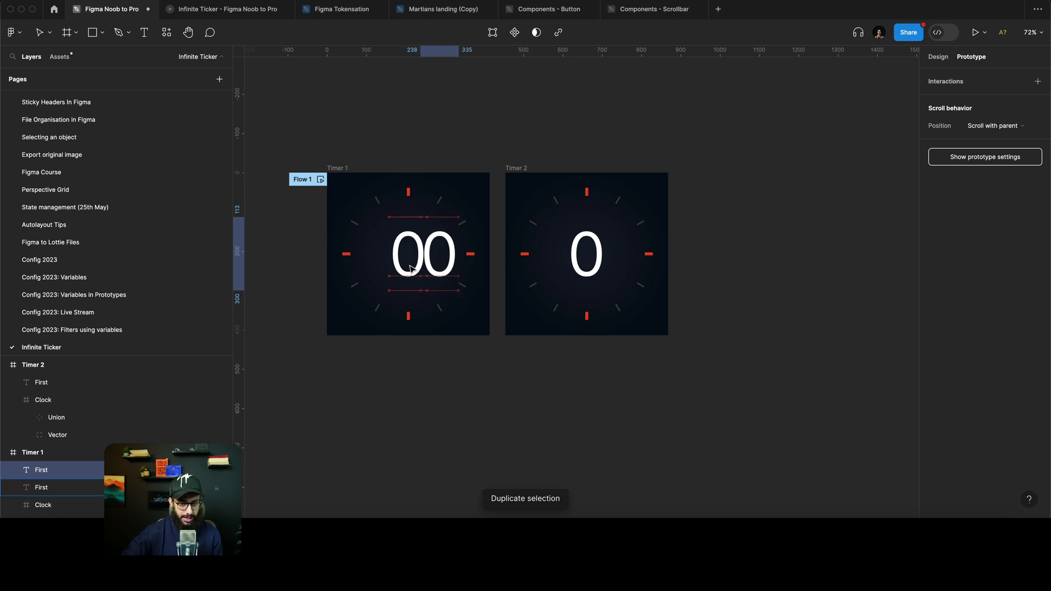
pyautogui.moveTo(431, 265); pyautogui.dragTo(495, 263)
pyautogui.press('super+z')
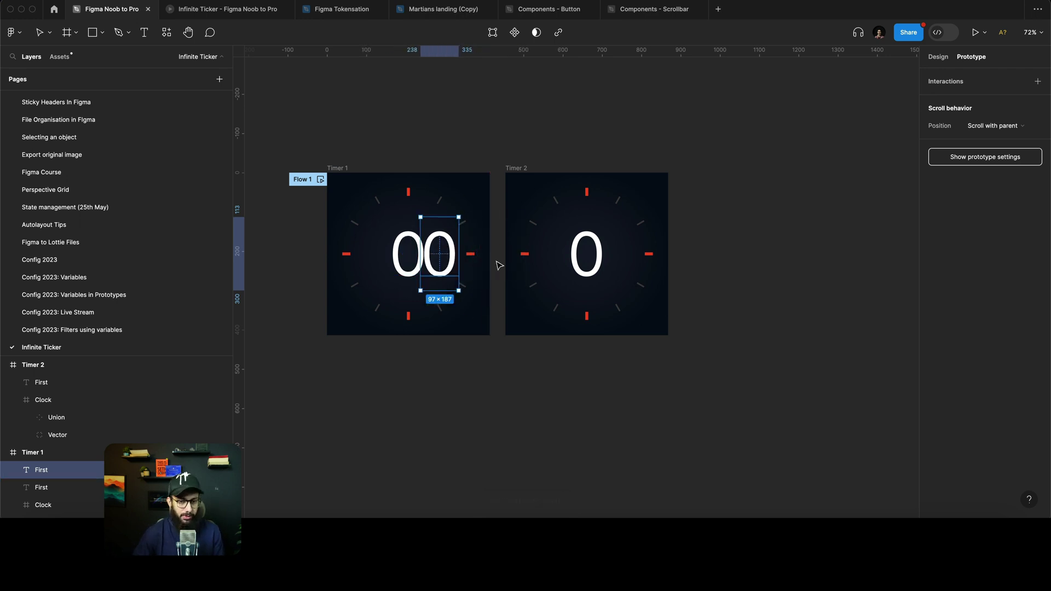
# - Create a Number variable TimerCount2 with value 1 in Local variables, then close the list
pyautogui.click(876, 110)
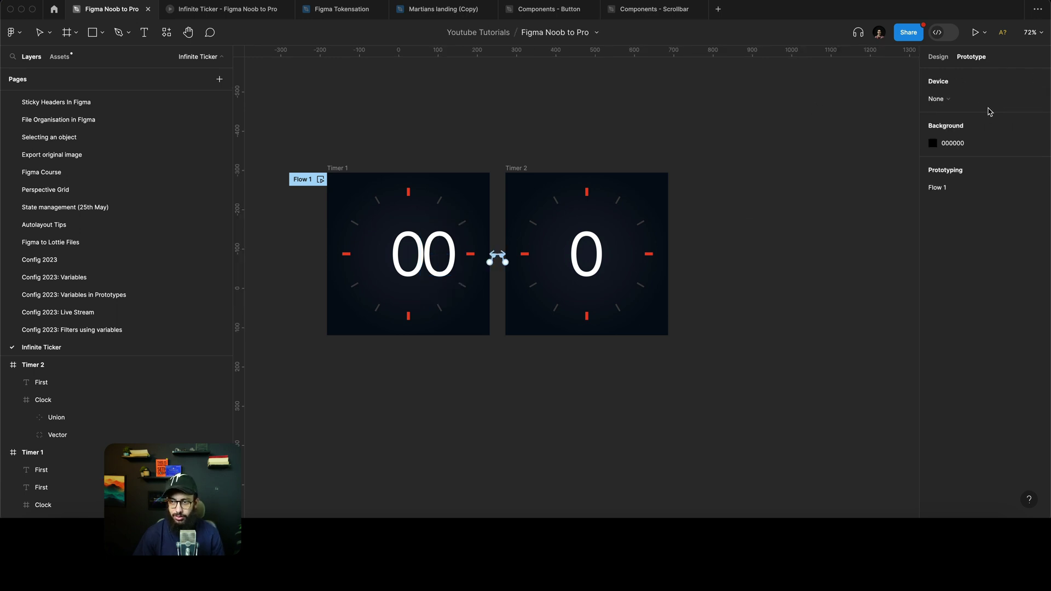
pyautogui.click(938, 58)
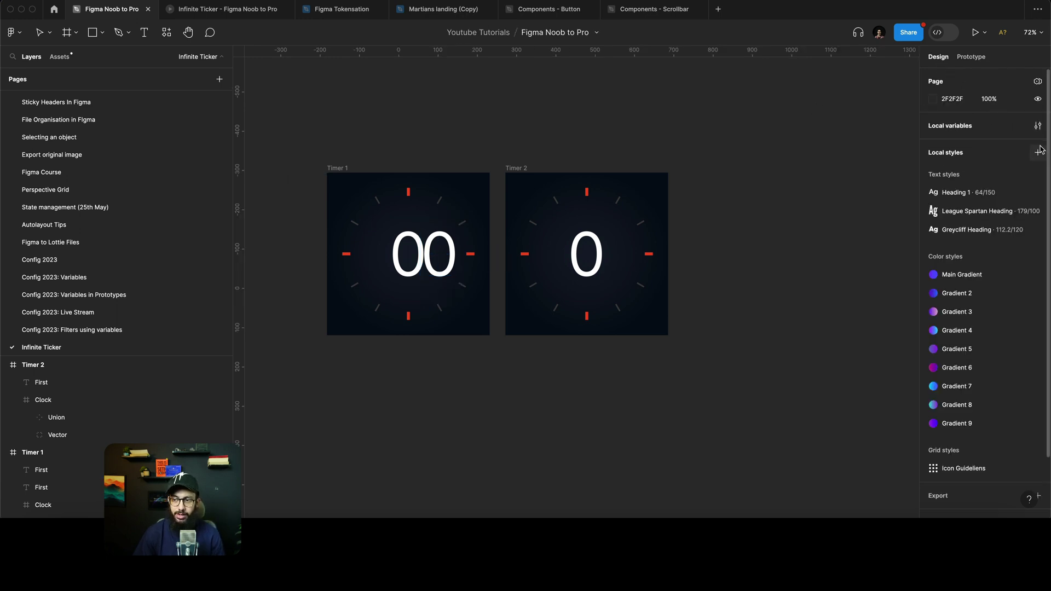
pyautogui.click(1038, 126)
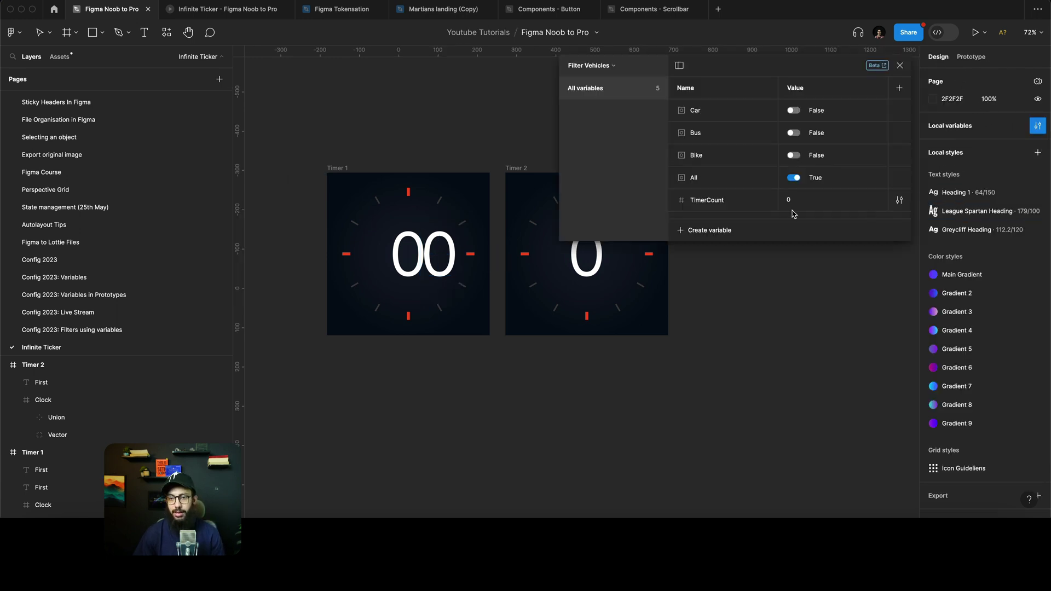
pyautogui.click(709, 229)
pyautogui.click(722, 265)
pyautogui.write('TimerCount2')
pyautogui.press('Tab')
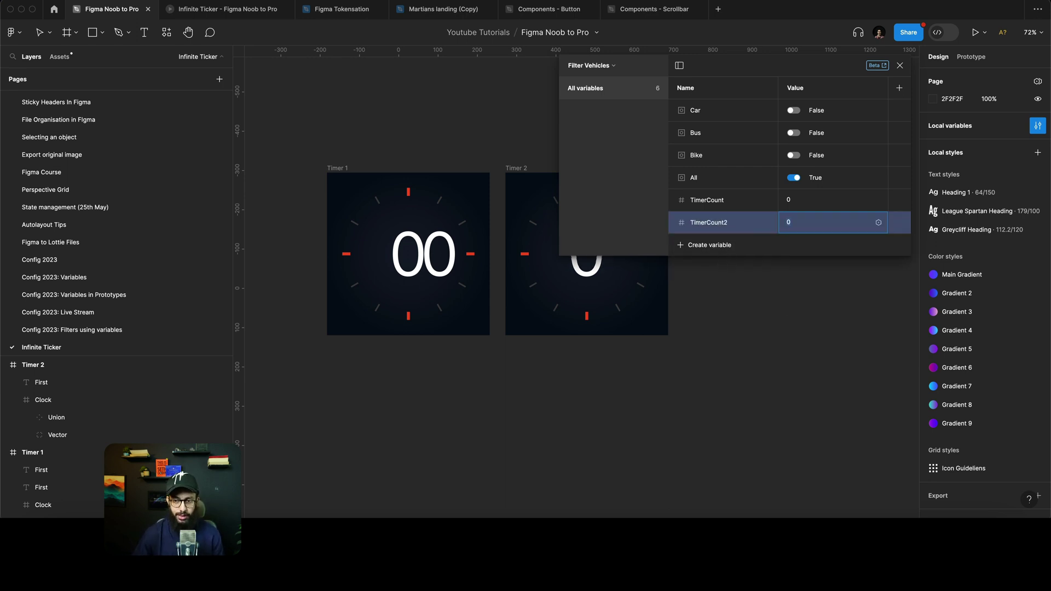
pyautogui.click(899, 65)
# - Bind Timer 1's right-hand digit to TimerCount2, set font size 100, and drag it to the right edge
pyautogui.click(457, 251)
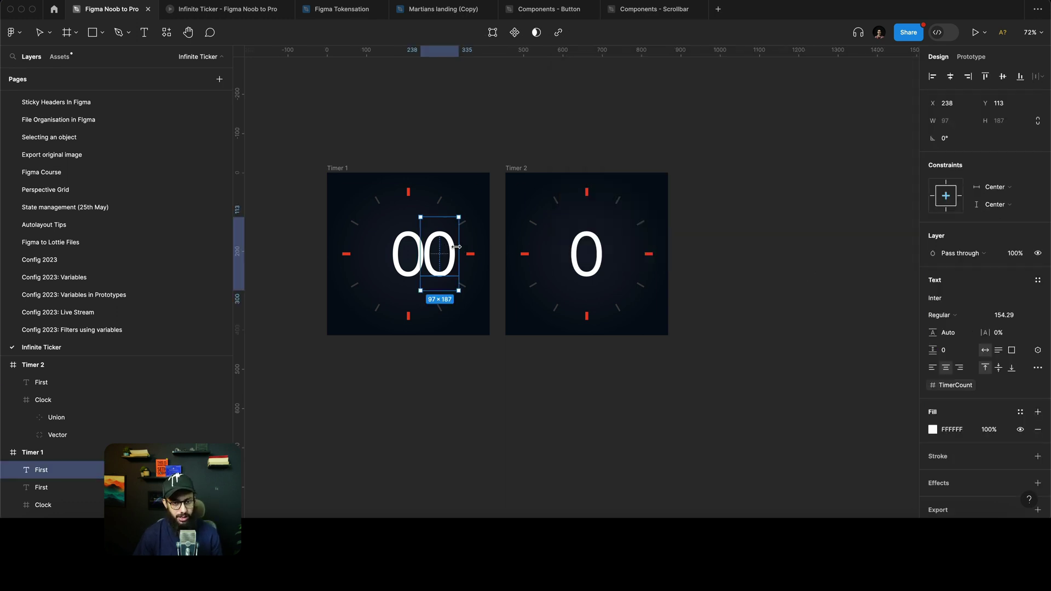
pyautogui.click(1038, 353)
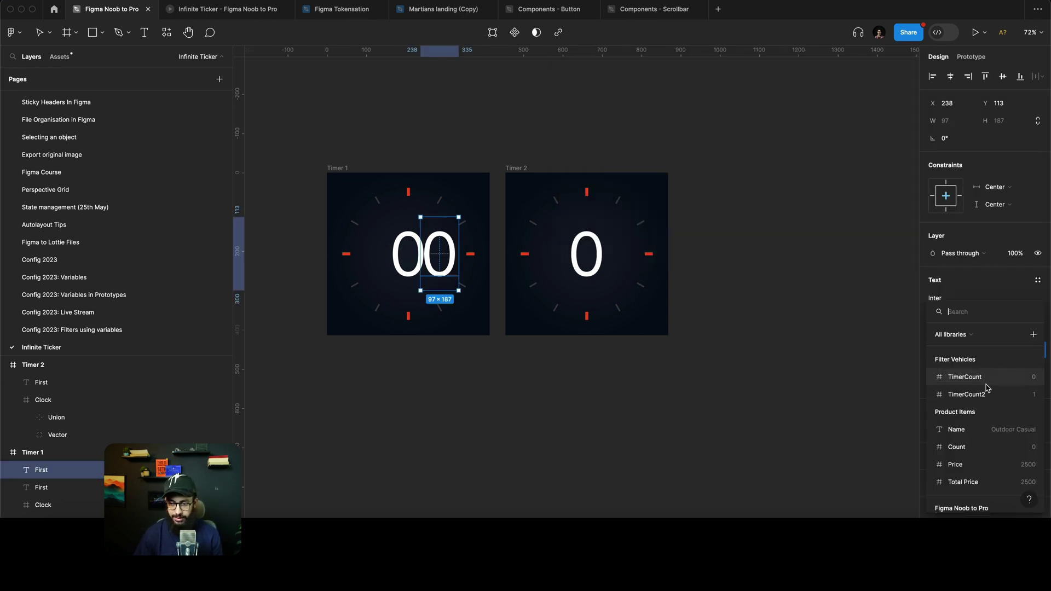
pyautogui.click(972, 399)
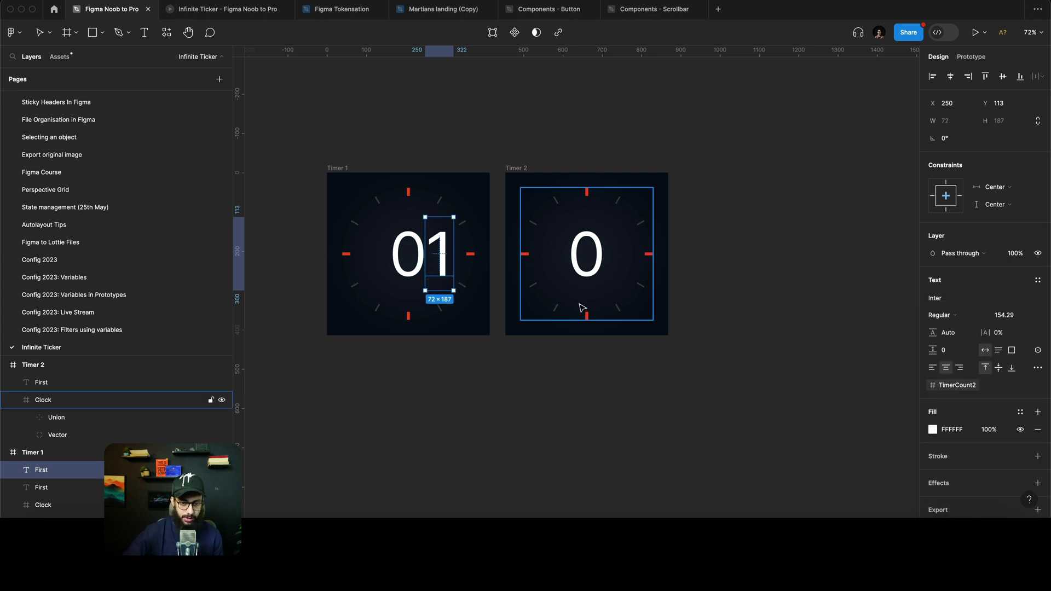
pyautogui.click(1005, 315)
pyautogui.write('100')
pyautogui.press('Return')
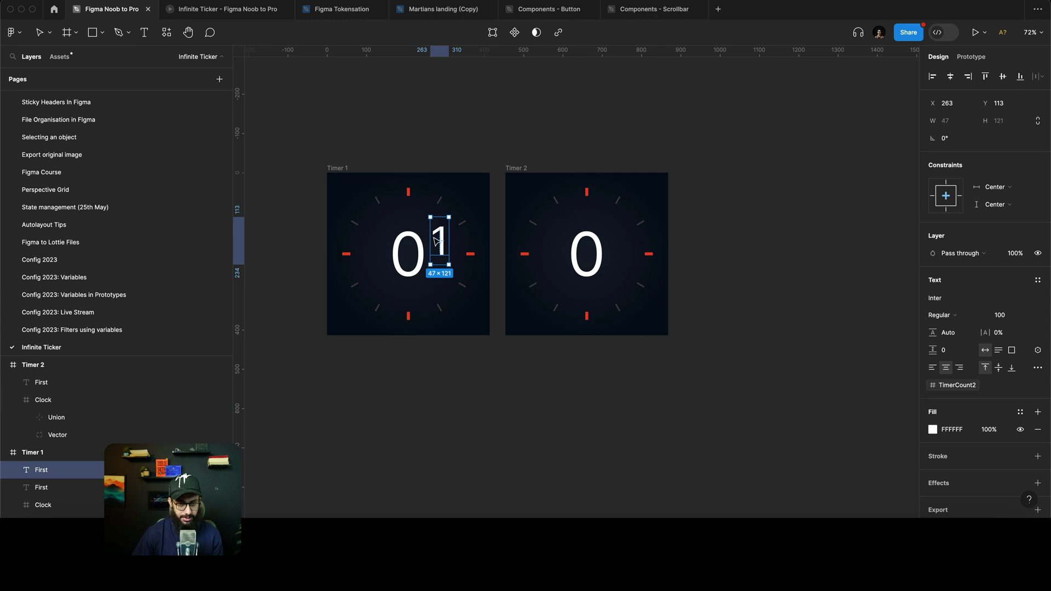
pyautogui.moveTo(440, 241); pyautogui.dragTo(442, 272)
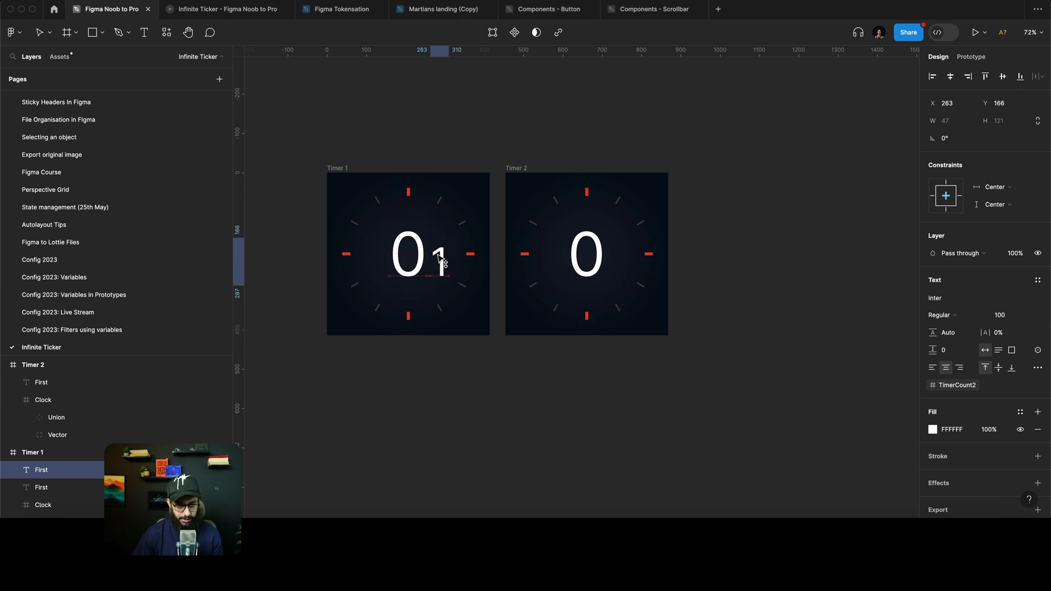
pyautogui.moveTo(441, 260); pyautogui.dragTo(499, 262)
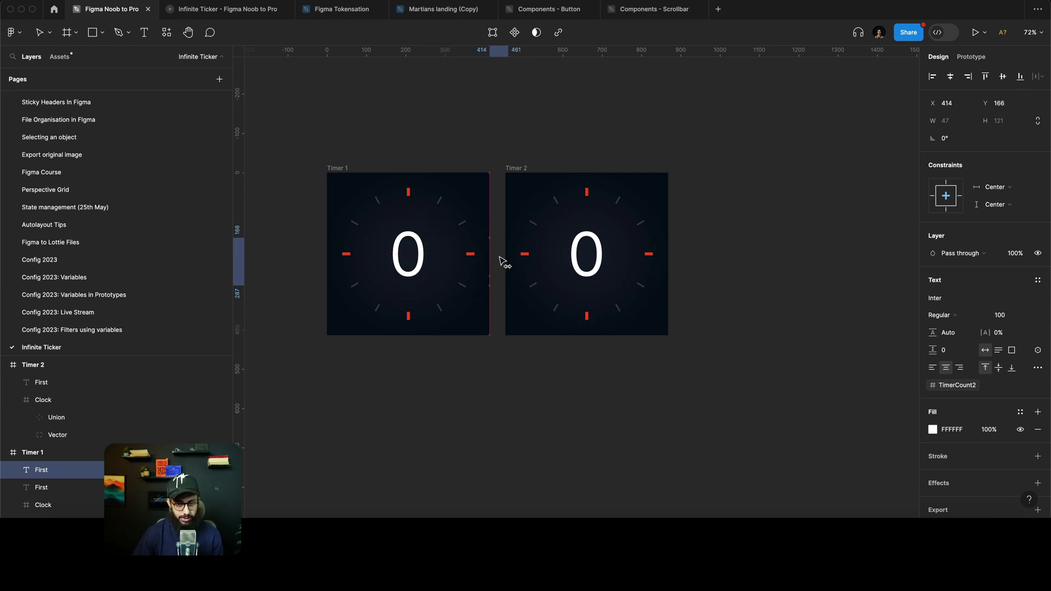
# - Duplicate Timer 2's digit and name the copy Second
pyautogui.click(87, 383)
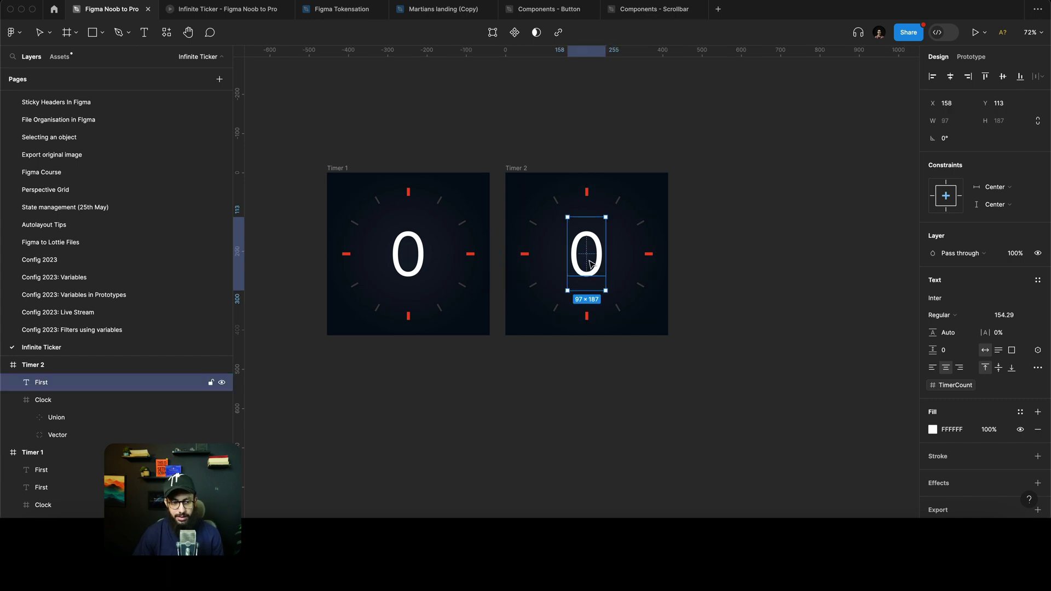
pyautogui.scroll(2, 520, 394)
pyautogui.press('super+d')
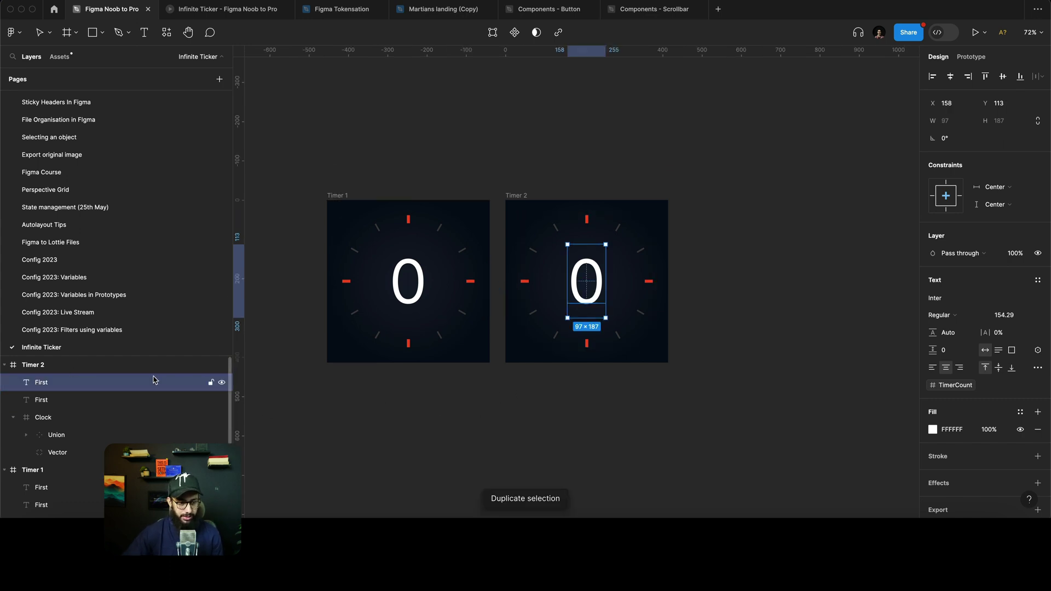
pyautogui.doubleClick(155, 382)
pyautogui.write('Second')
pyautogui.press('Return')
# - Set Timer 2's First digit to font size 100 and nudge it down
pyautogui.click(59, 400)
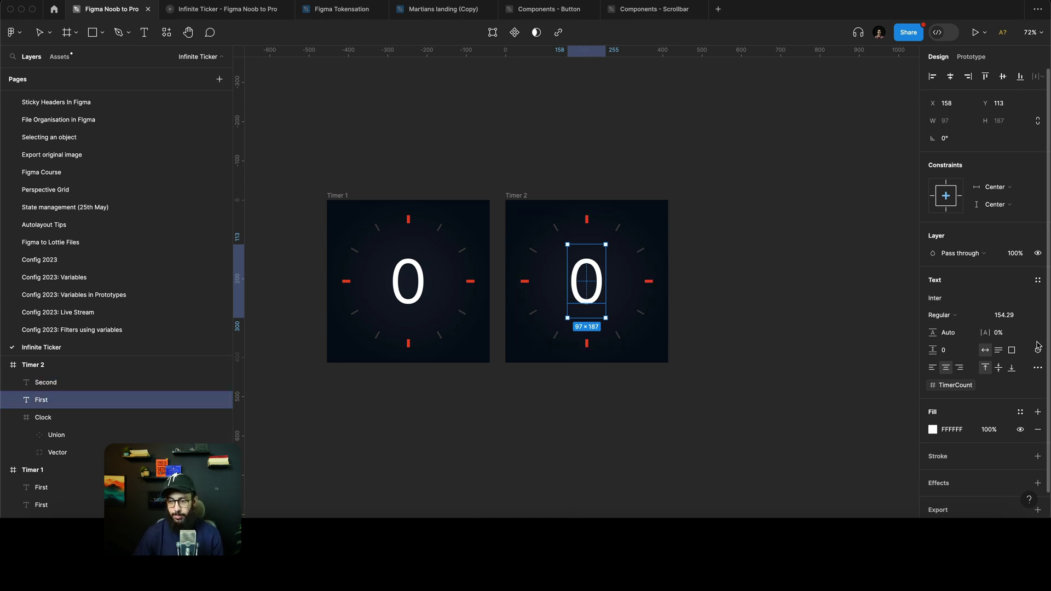
pyautogui.write('100')
pyautogui.press('Return')
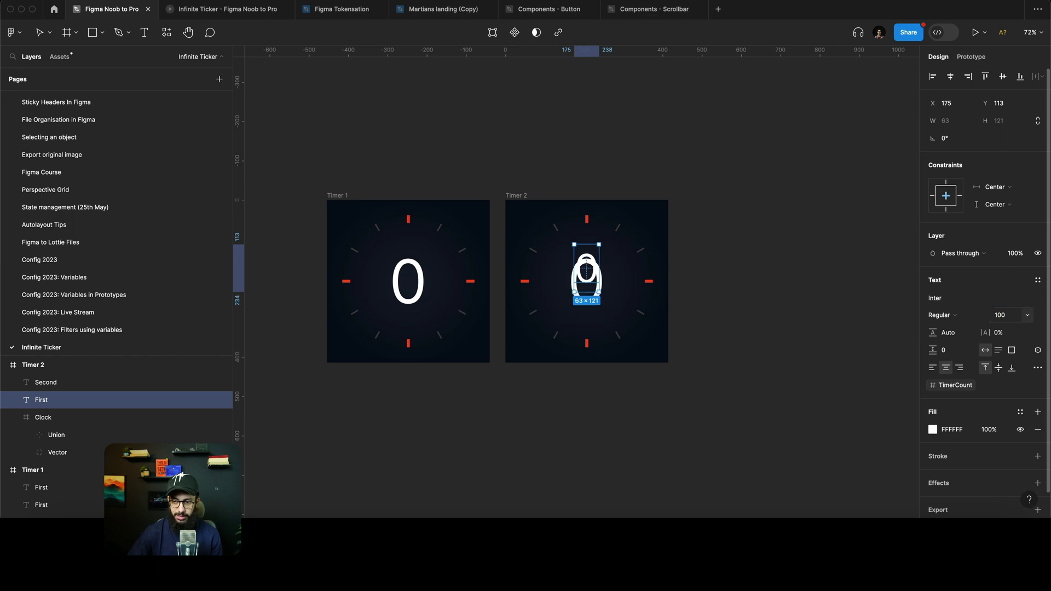
pyautogui.hotkey('alt', 'v')
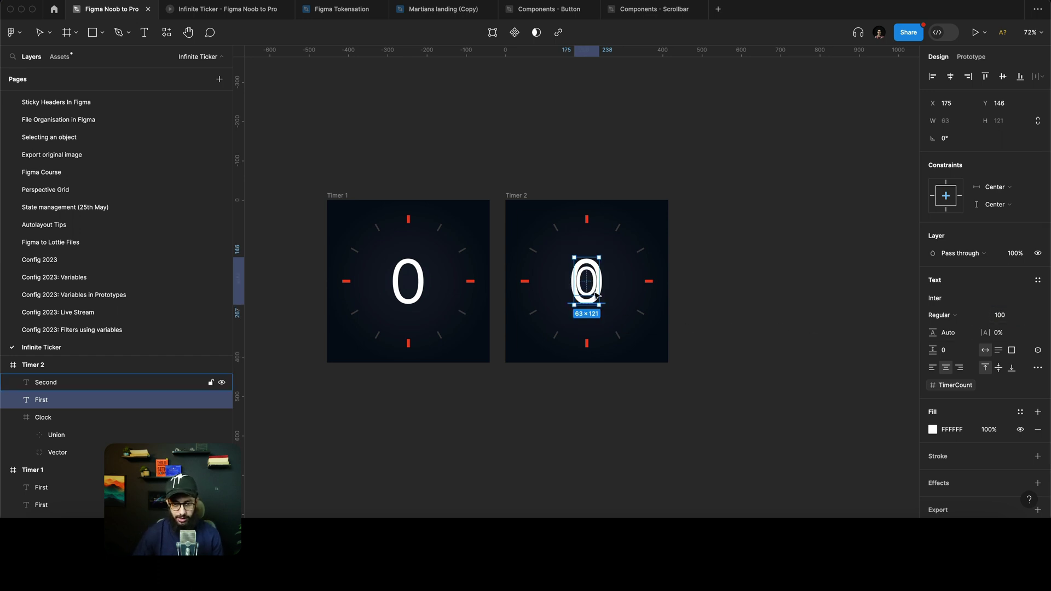
# - Move Timer 2's First digit out to the left, bind its Second digit to TimerCount2, and preview the prototype
pyautogui.hotkey('shift', 'Down')
pyautogui.hotkey('shift', 'Down')
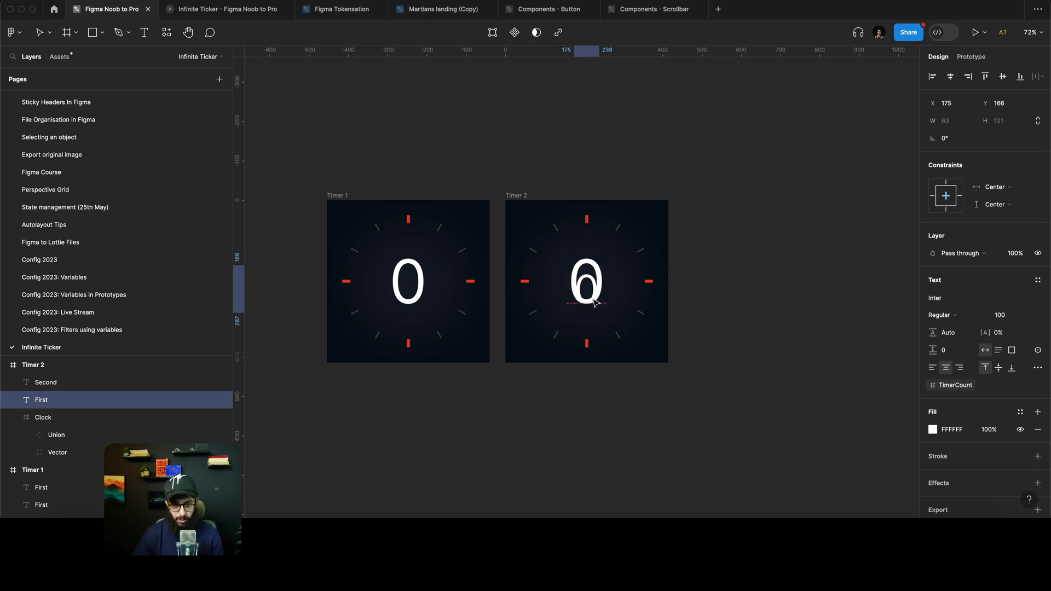
pyautogui.moveTo(594, 301); pyautogui.dragTo(495, 304)
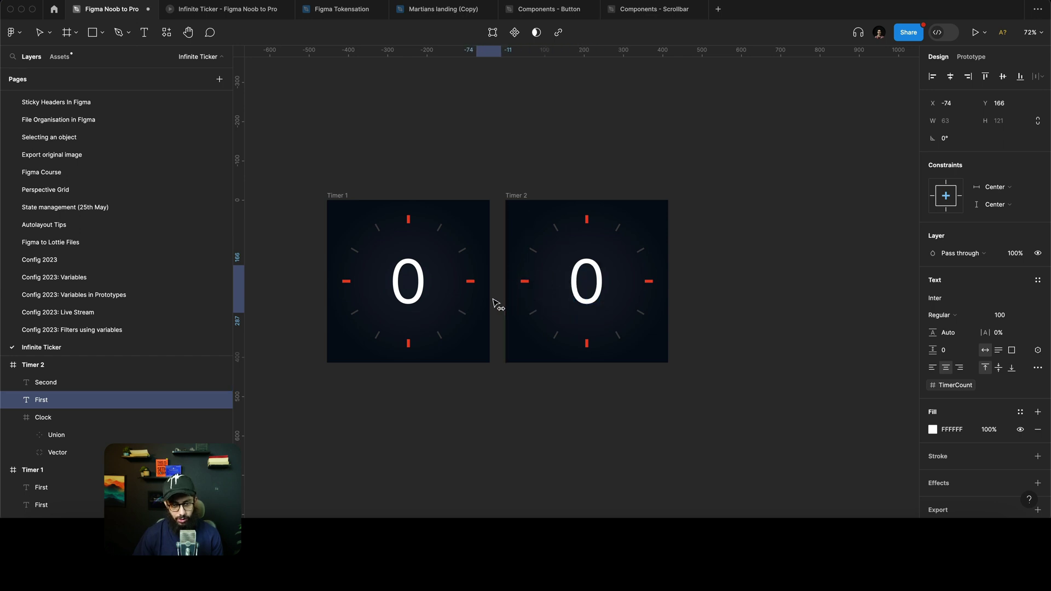
pyautogui.click(589, 298)
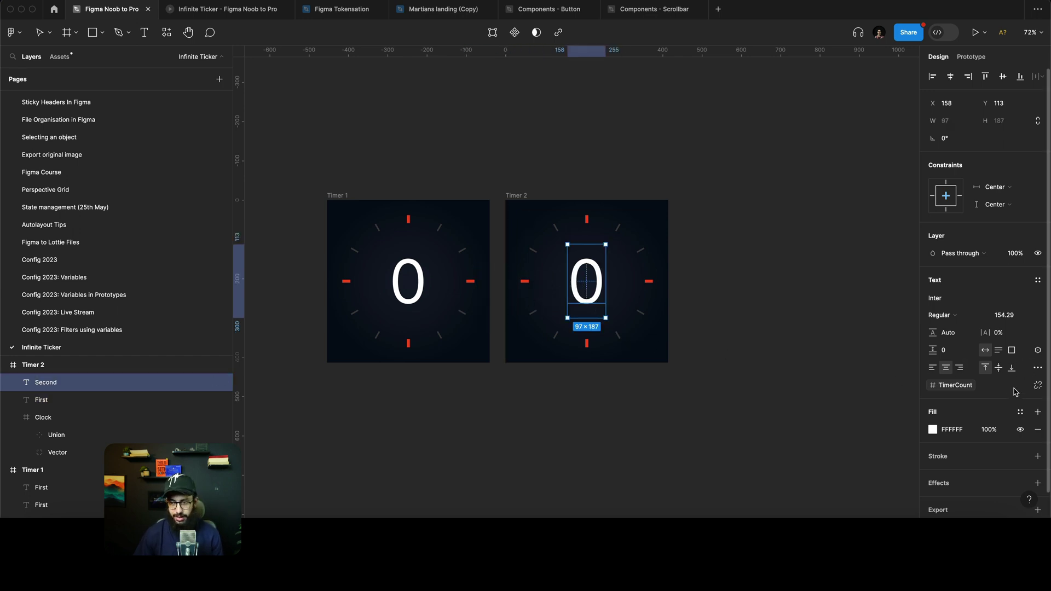
pyautogui.click(964, 386)
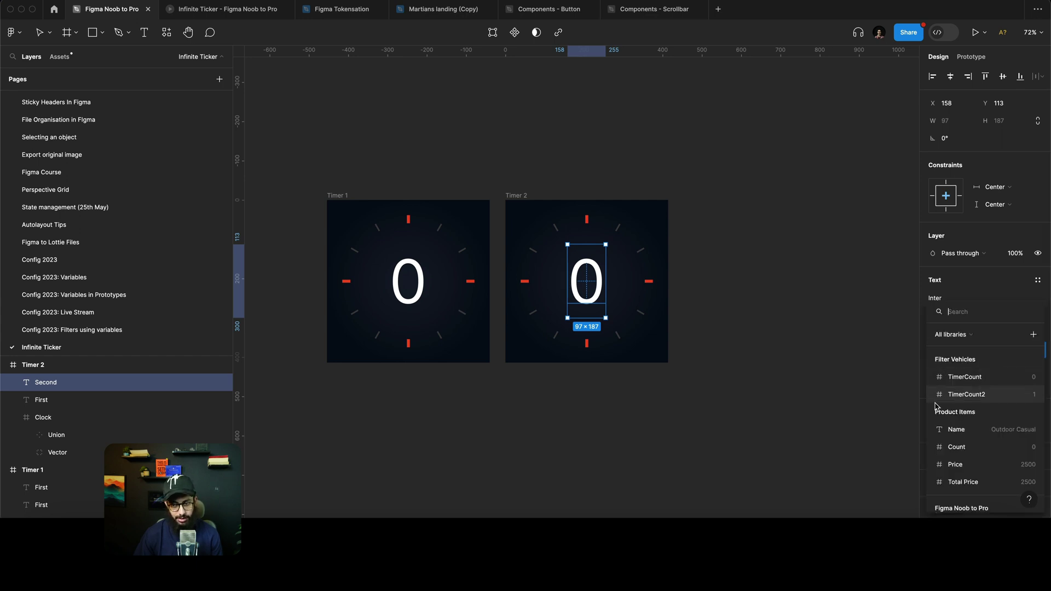
pyautogui.click(953, 395)
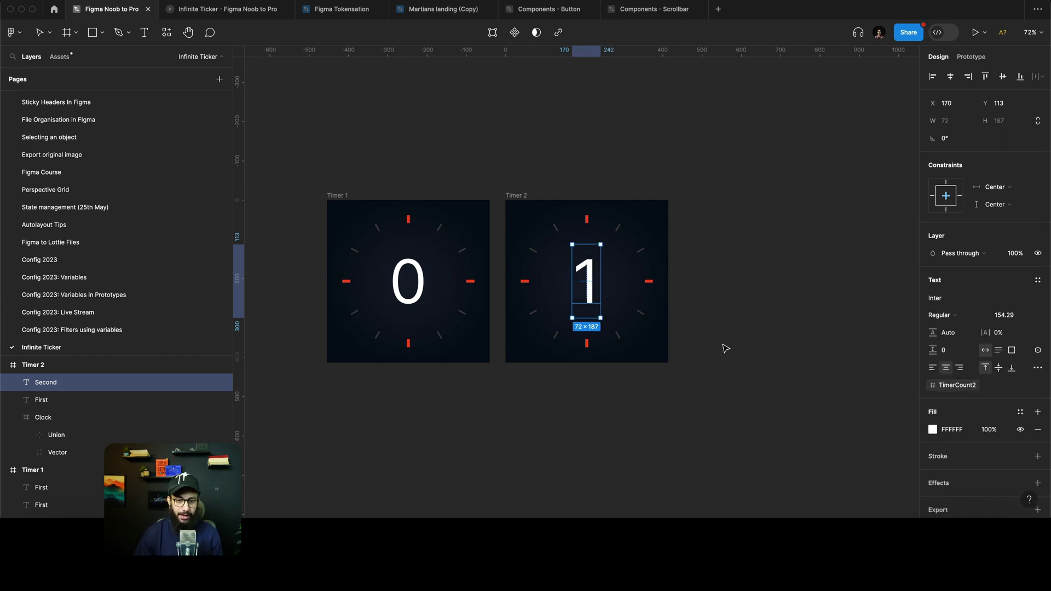
pyautogui.press('super+alt+Return')
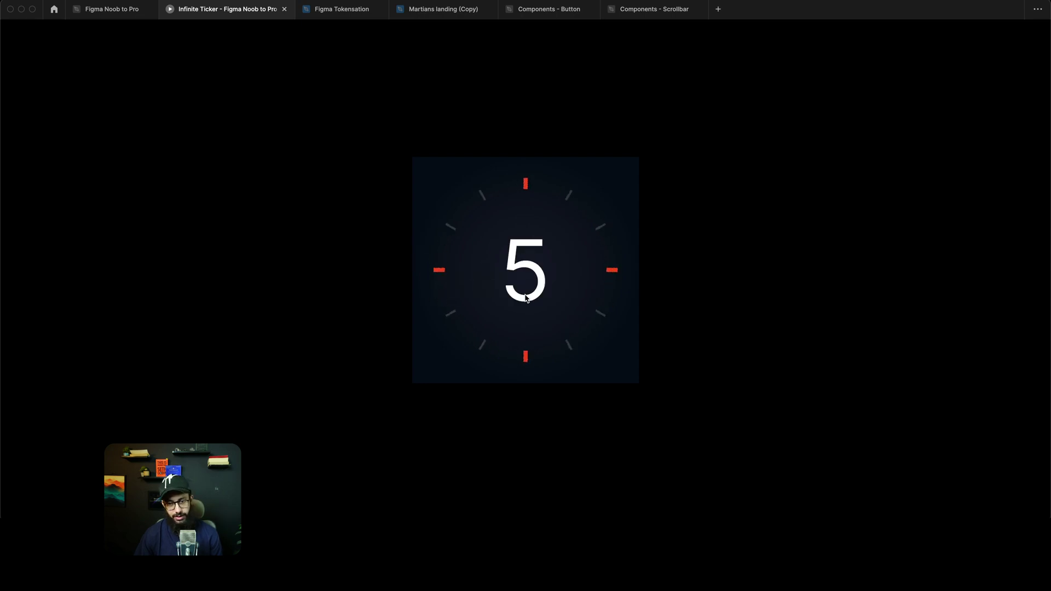
# - Rename Timer 1's smaller digit layer to 'Second', check the counting preview, and come back to the editor
pyautogui.hotkey('ctrl', 'shift', 'Tab')
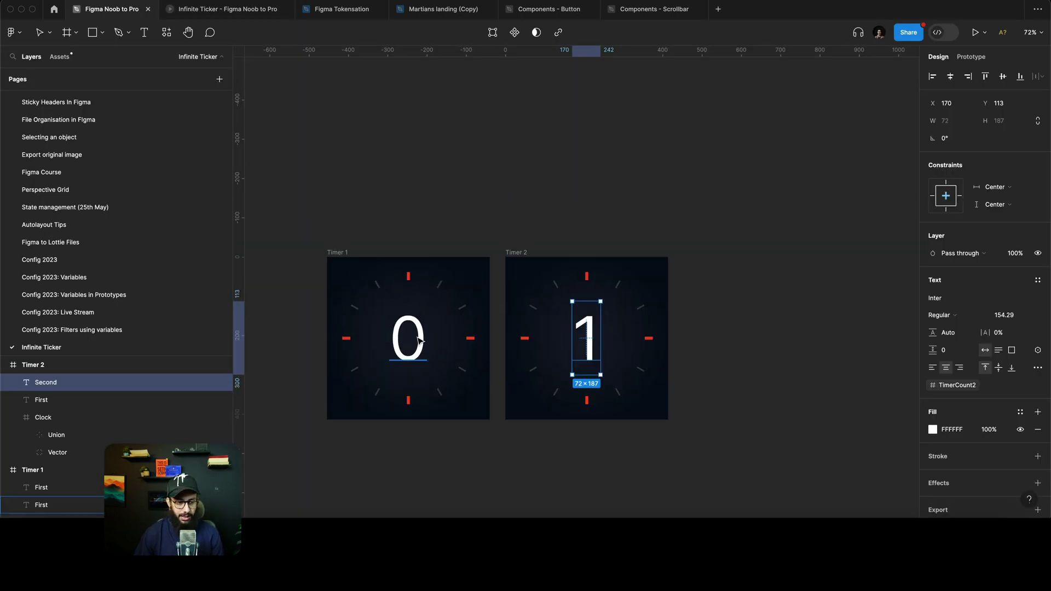
pyautogui.click(419, 340)
pyautogui.scroll(-2, 312, 401)
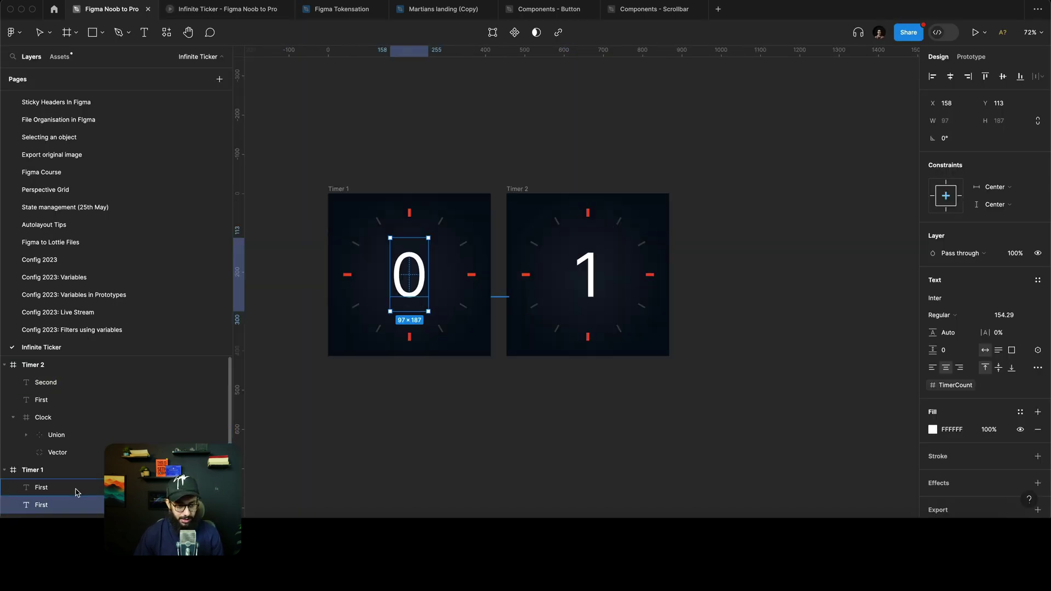
pyautogui.doubleClick(77, 489)
pyautogui.write('Second')
pyautogui.hotkey('ctrl', 'Tab')
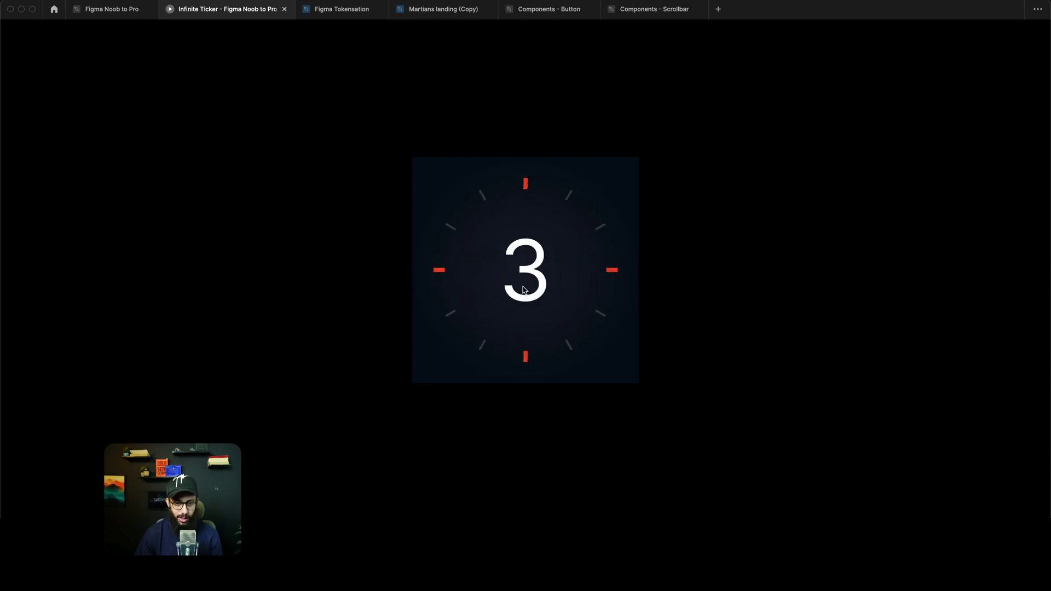
pyautogui.hotkey('ctrl', 'shift', 'Tab')
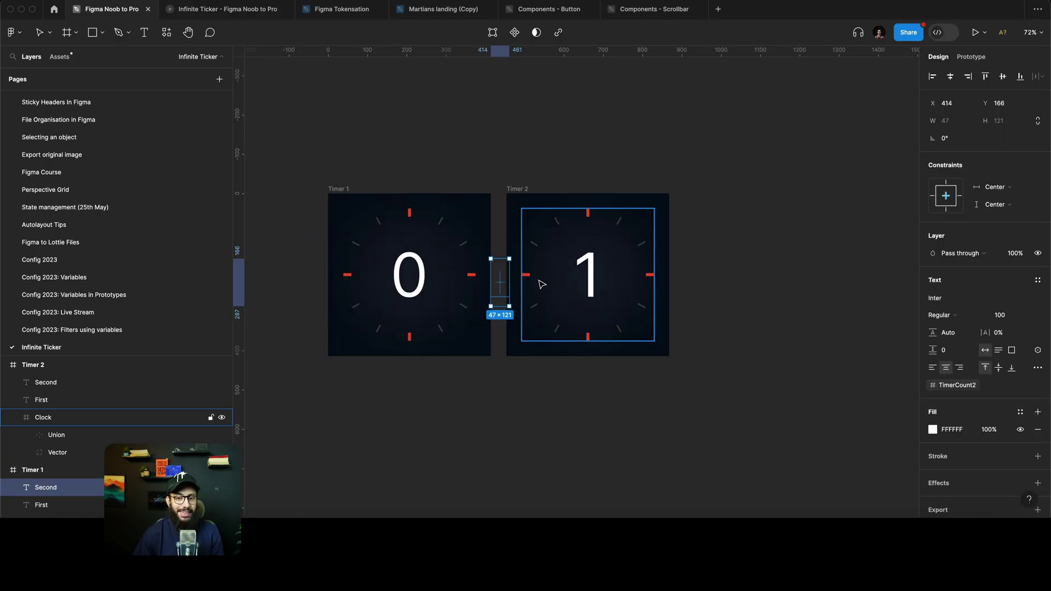
# - Select the Timer 2 frame and open its after-delay interaction in the Prototype panel
pyautogui.click(351, 177)
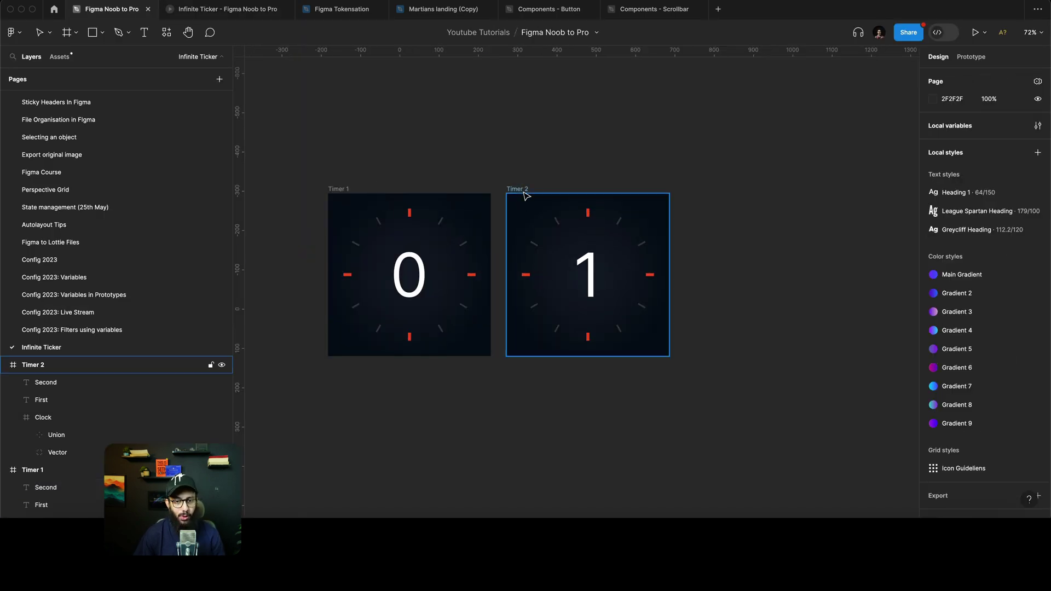
pyautogui.click(522, 190)
pyautogui.hotkey('shift', 'e')
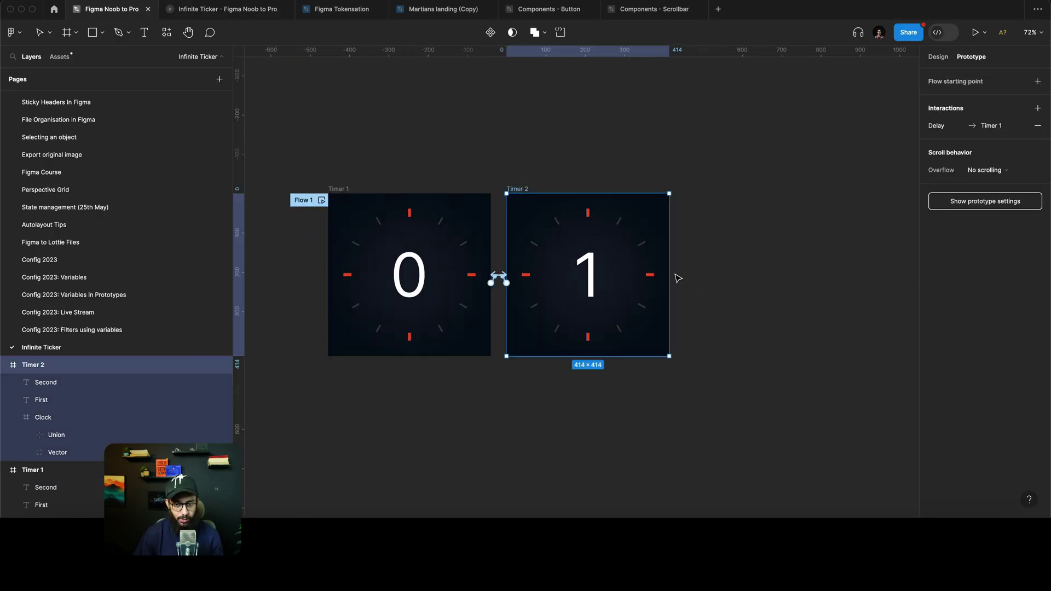
pyautogui.click(951, 134)
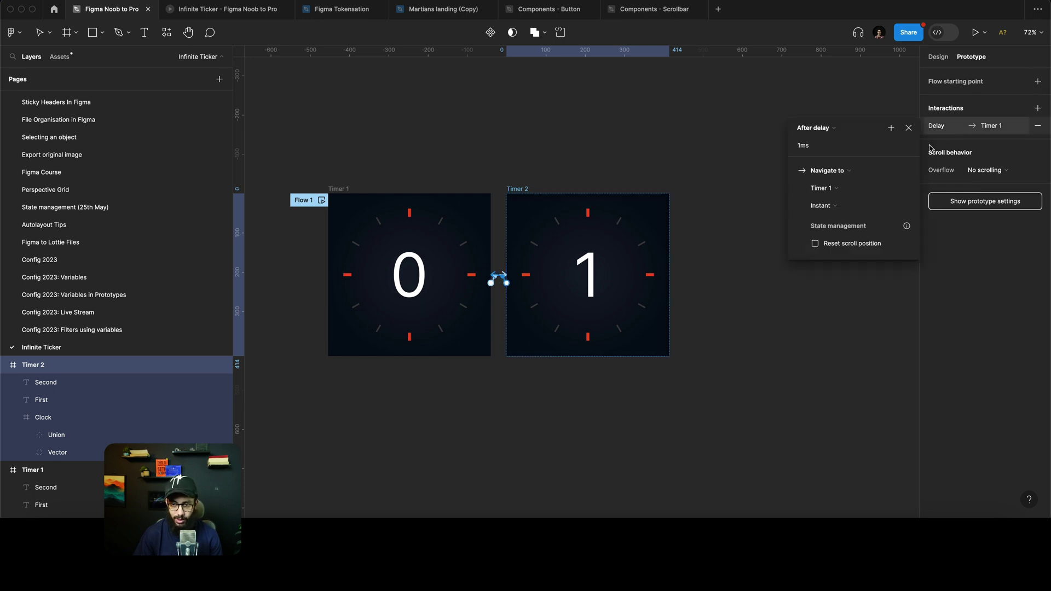
# - Add a Set variable action TimerCount2 = TimerCount2 + 1, then preview the ticker
pyautogui.click(892, 129)
pyautogui.click(918, 186)
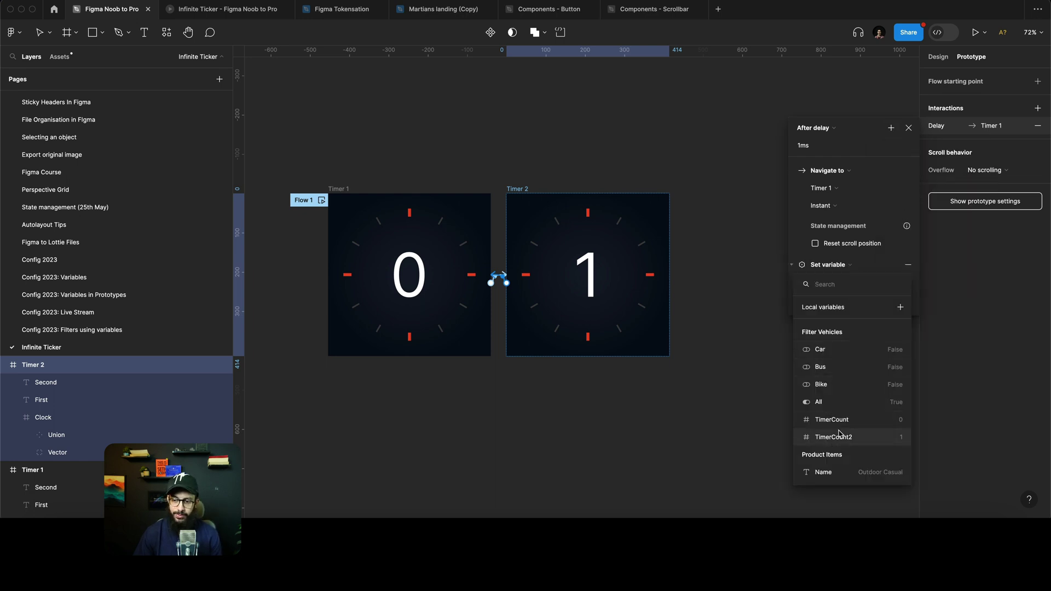
pyautogui.click(834, 437)
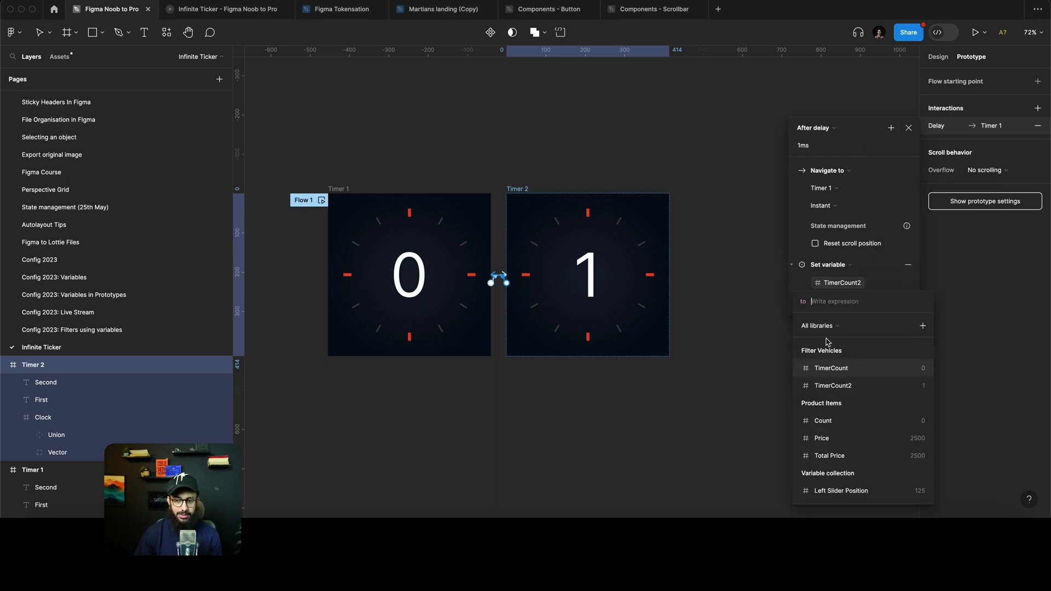
pyautogui.click(830, 384)
pyautogui.click(852, 345)
pyautogui.write('1')
pyautogui.press('Return')
pyautogui.press('super+alt+Return')
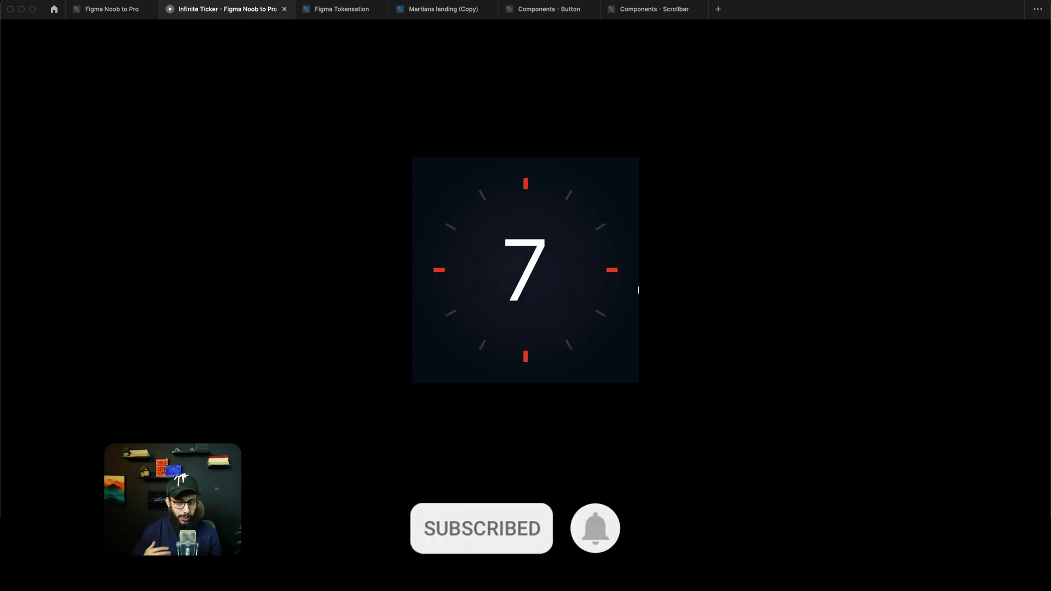
pyautogui.hotkey('ctrl', 'shift', 'Tab')
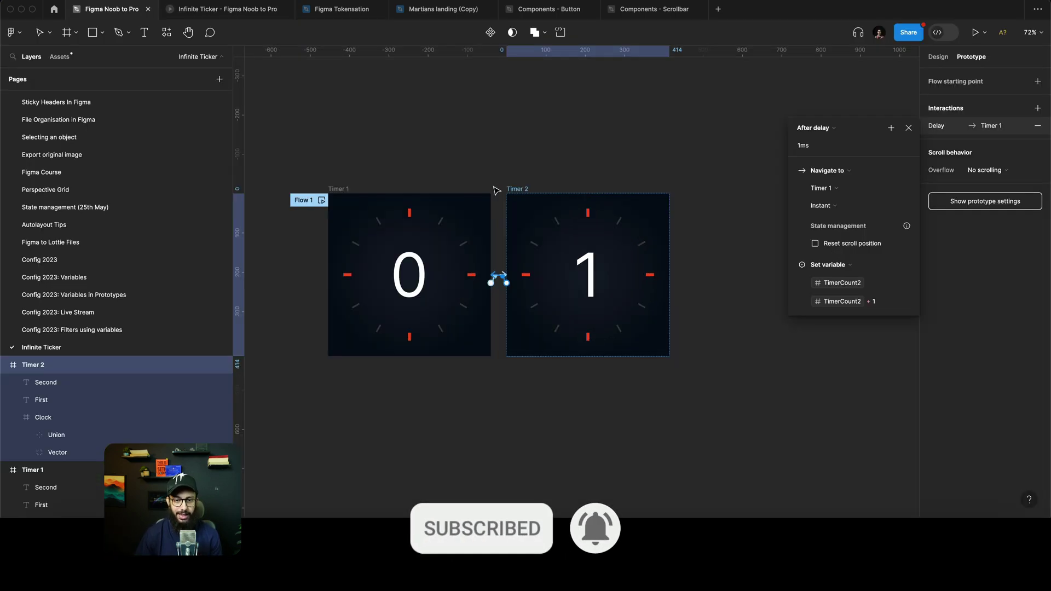
# - Add a conditional to Timer 2's after-delay interaction with the condition TimerCount > 10
pyautogui.click(514, 190)
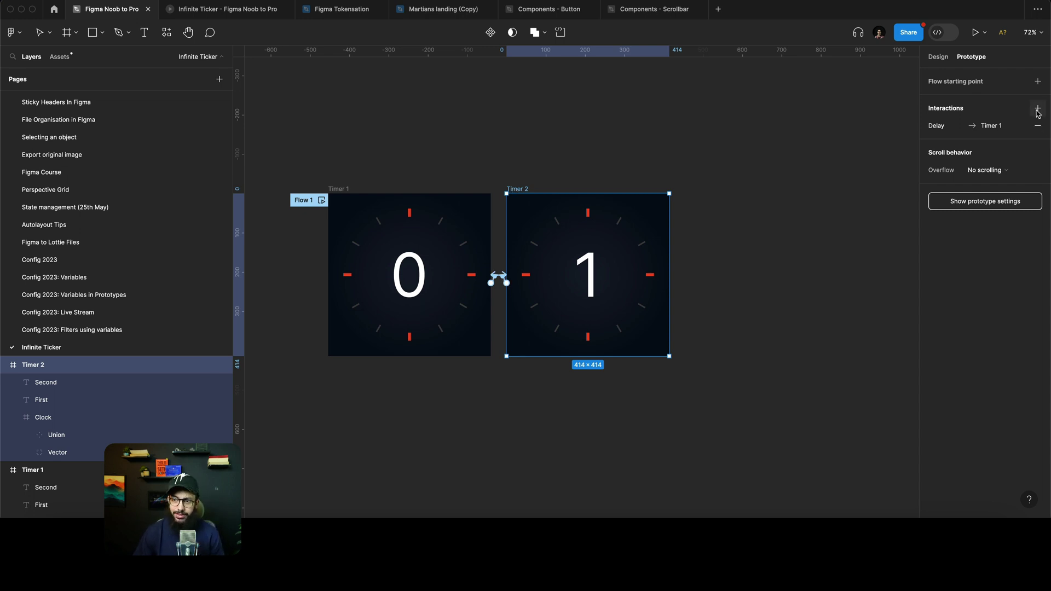
pyautogui.press('Escape')
pyautogui.click(605, 198)
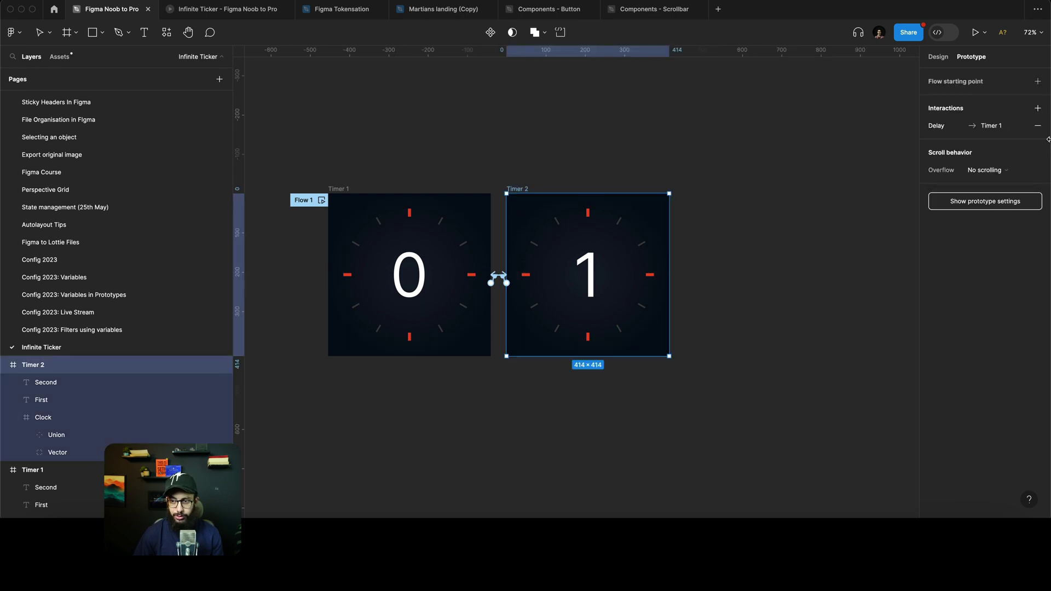
pyautogui.click(1002, 126)
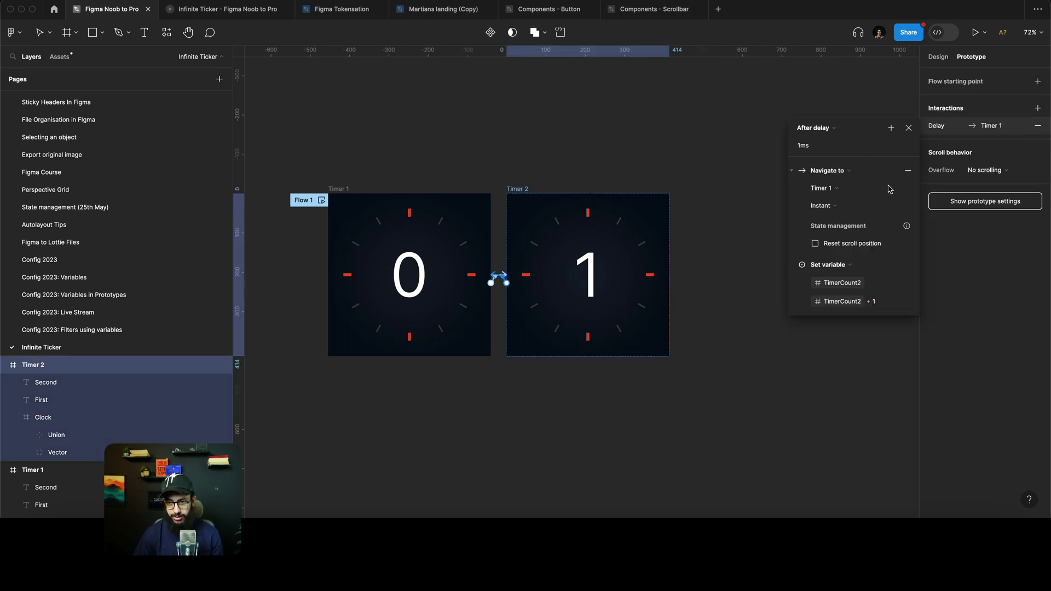
pyautogui.click(893, 130)
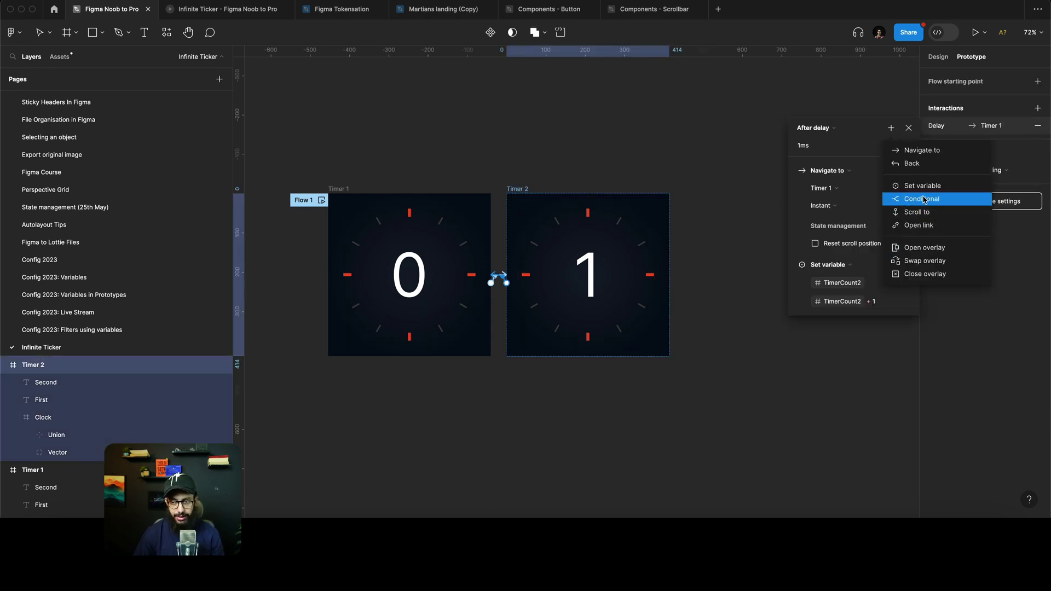
pyautogui.click(896, 262)
pyautogui.click(825, 340)
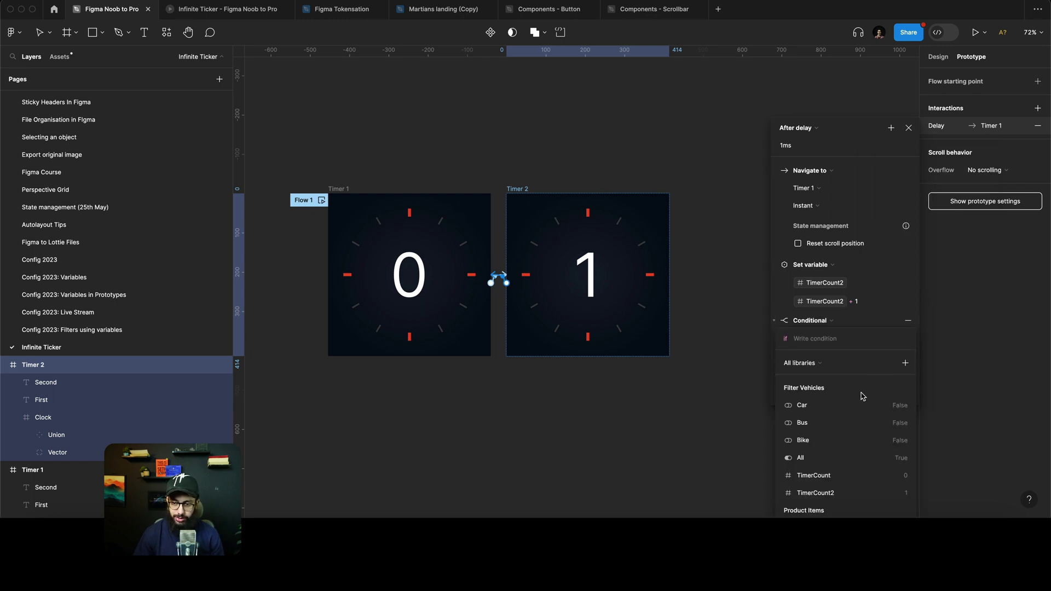
pyautogui.click(838, 476)
pyautogui.write('> 10')
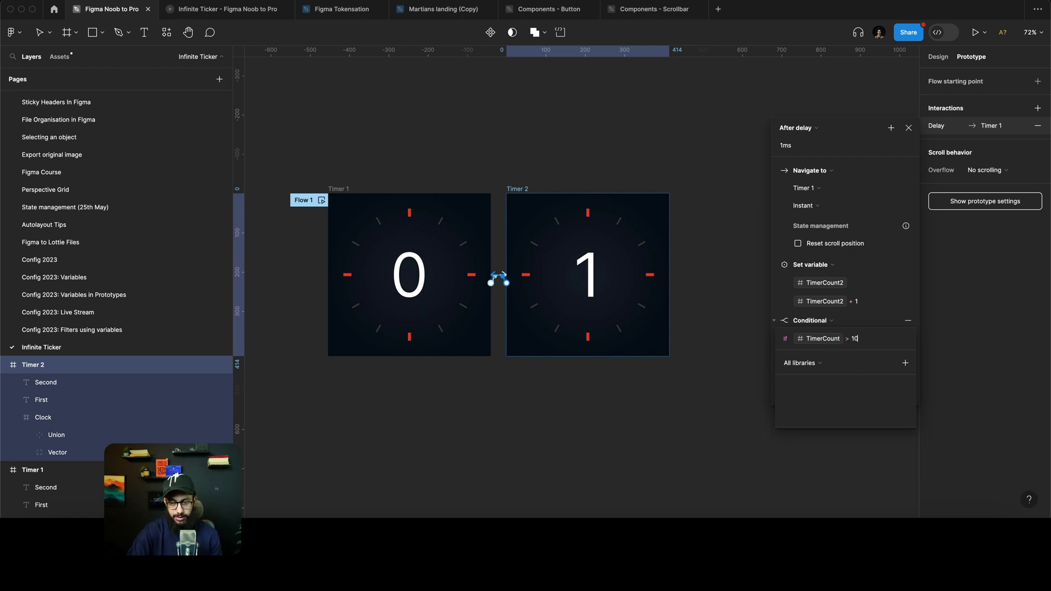
pyautogui.press('Return')
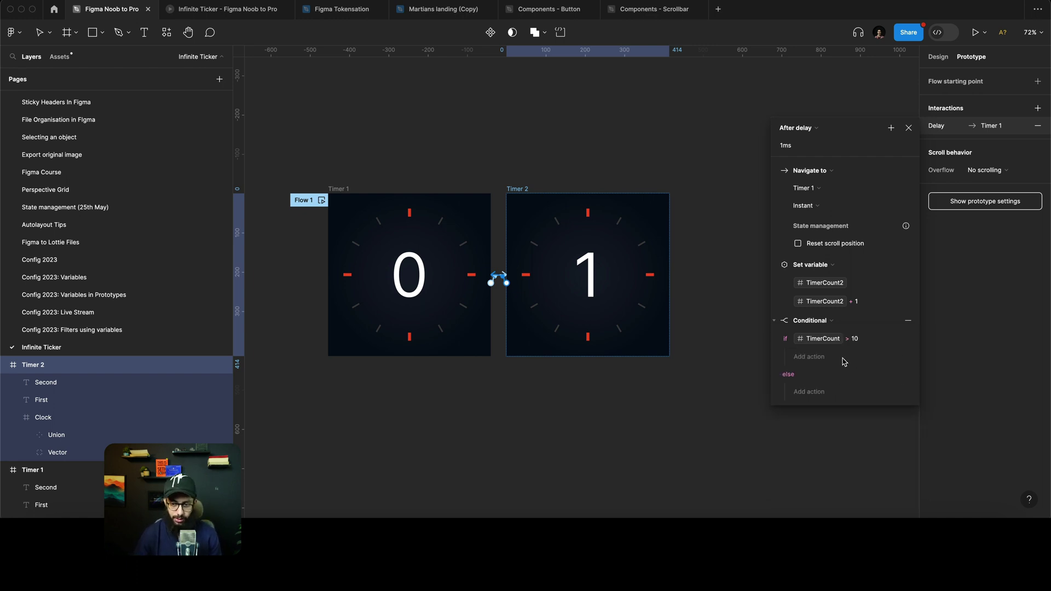
# - Inside the conditional, set TimerCount to 0
pyautogui.click(820, 360)
pyautogui.click(836, 415)
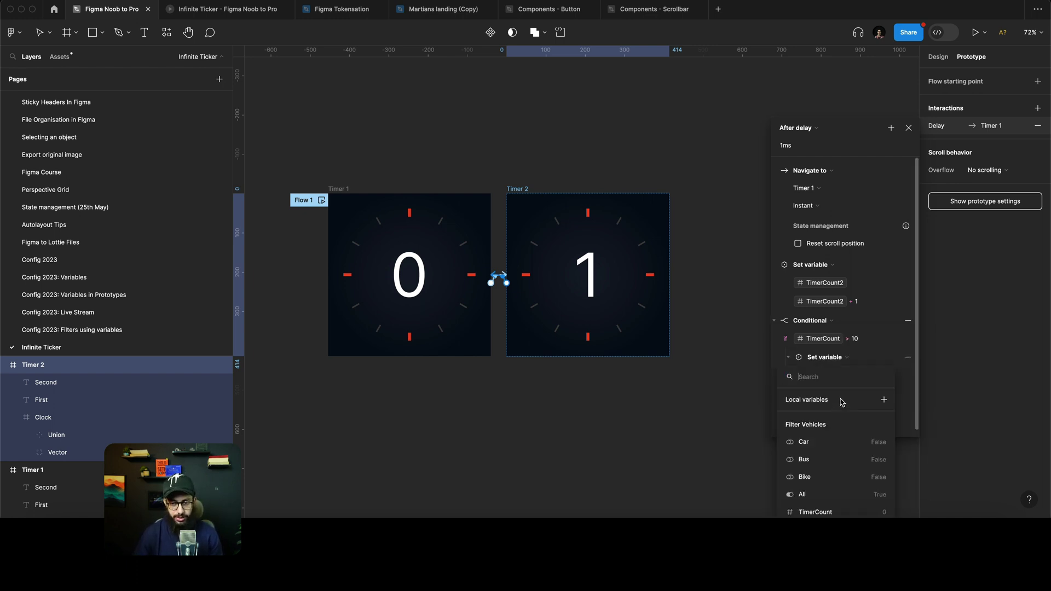
pyautogui.scroll(-2, 824, 460)
pyautogui.click(816, 481)
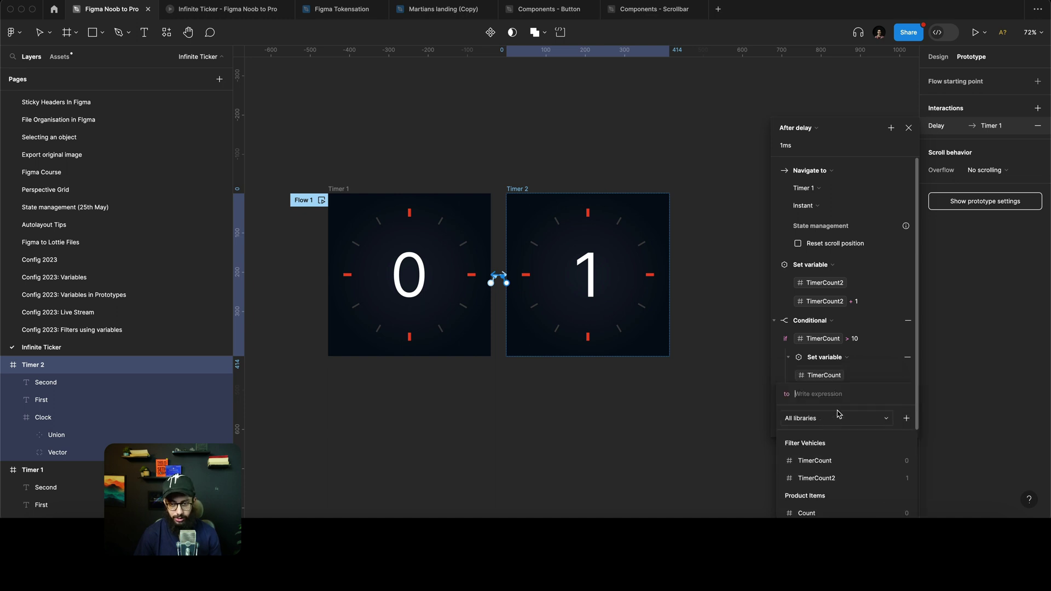
pyautogui.write('0')
pyautogui.press('Return')
# - Also set TimerCount2 to 1 under the condition, then play the prototype
pyautogui.click(904, 332)
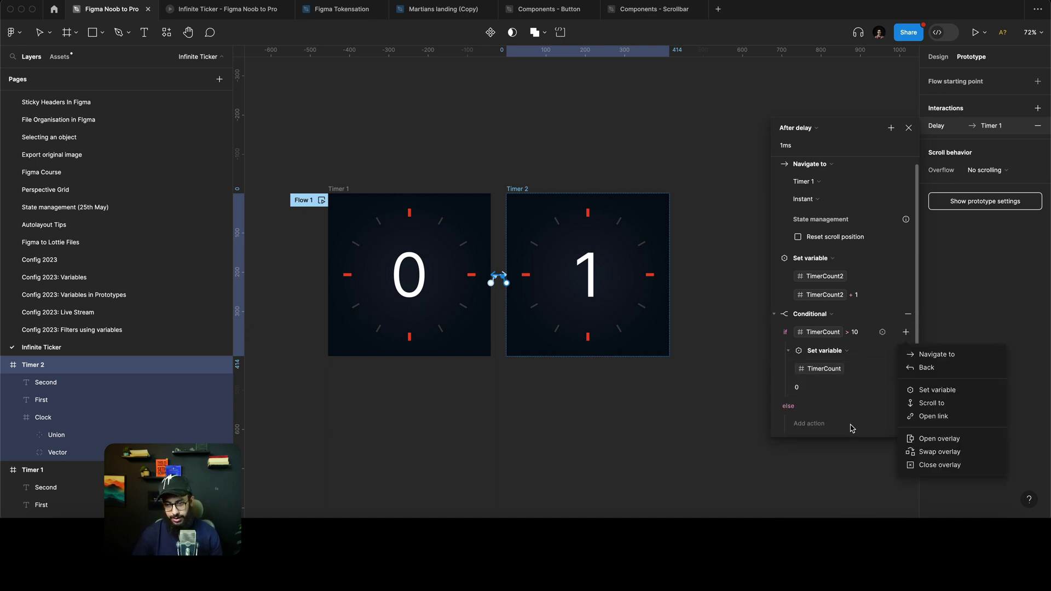
pyautogui.click(905, 390)
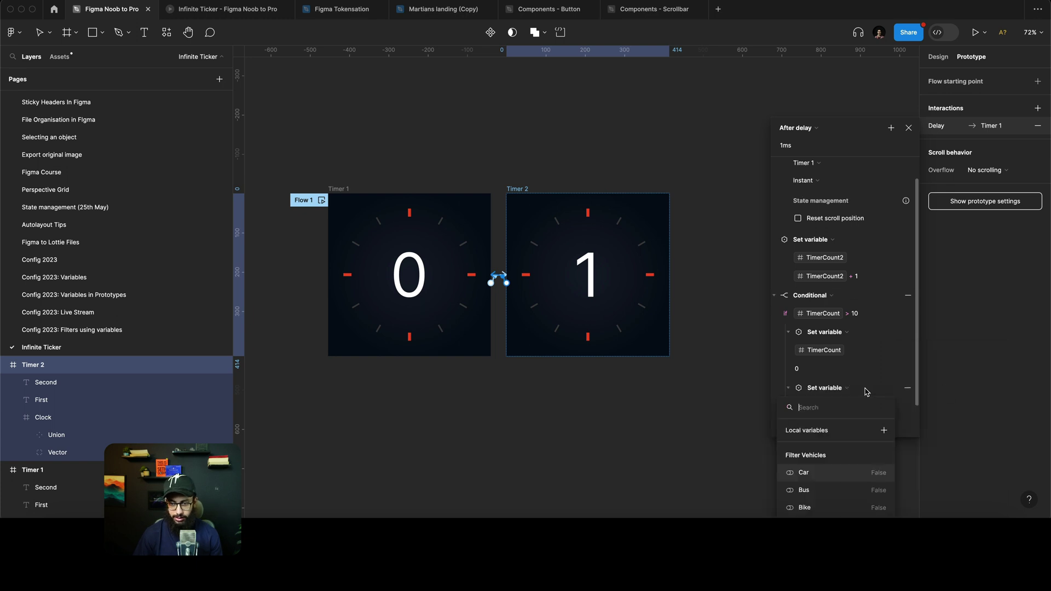
pyautogui.click(832, 474)
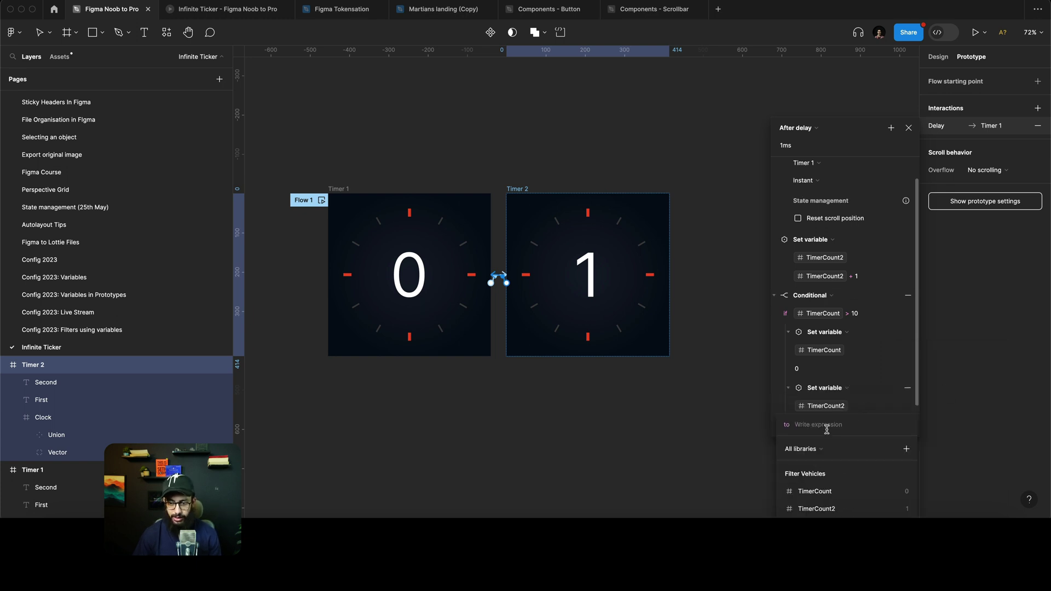
pyautogui.write('1')
pyautogui.press('Return')
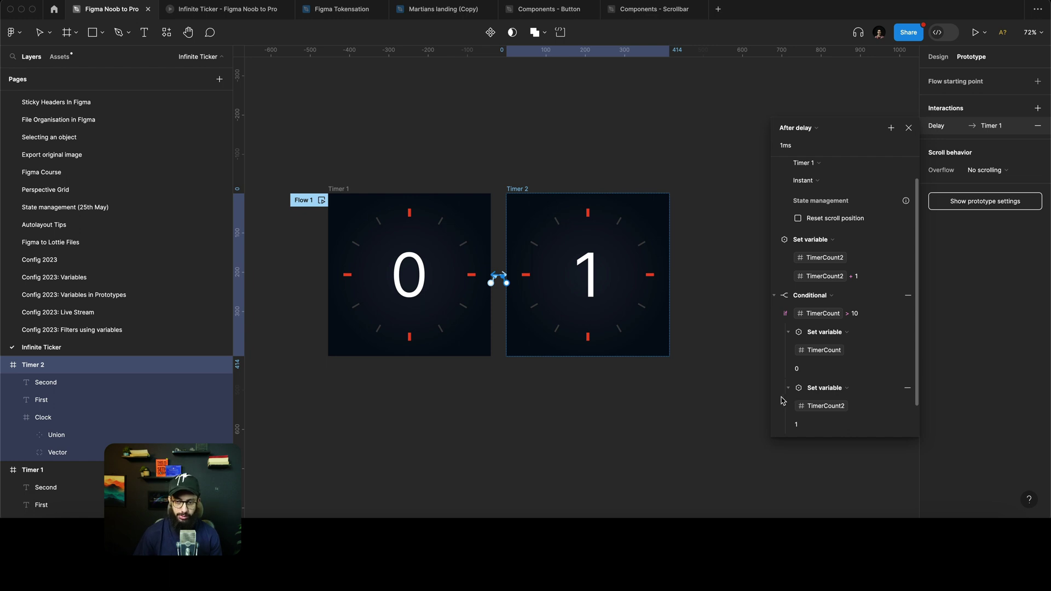
pyautogui.press('super+alt+Return')
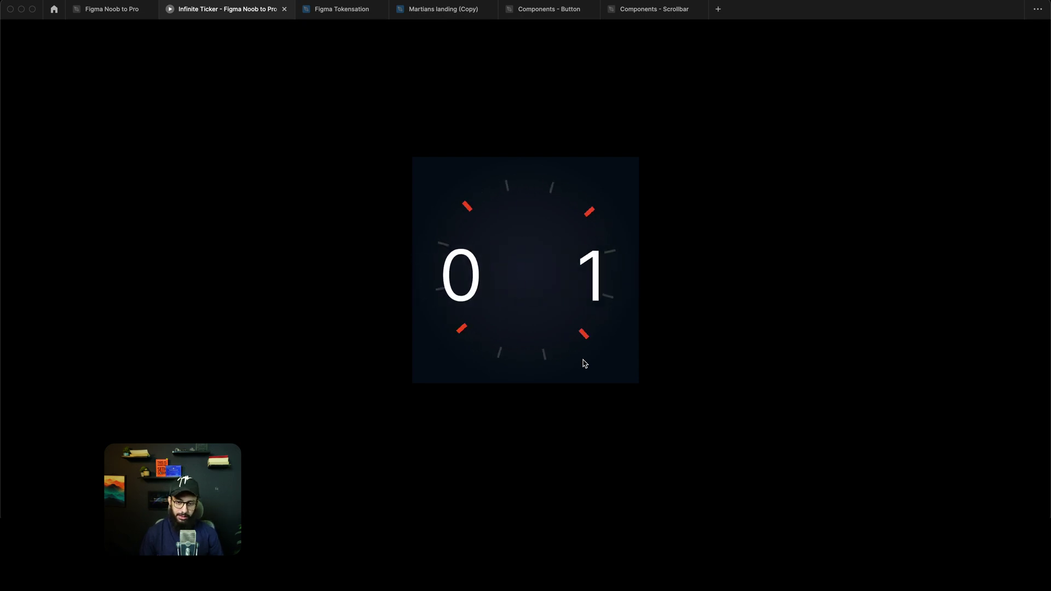
# - Switch from the looping ticker preview back to the design file
pyautogui.hotkey('ctrl', 'shift', 'Tab')
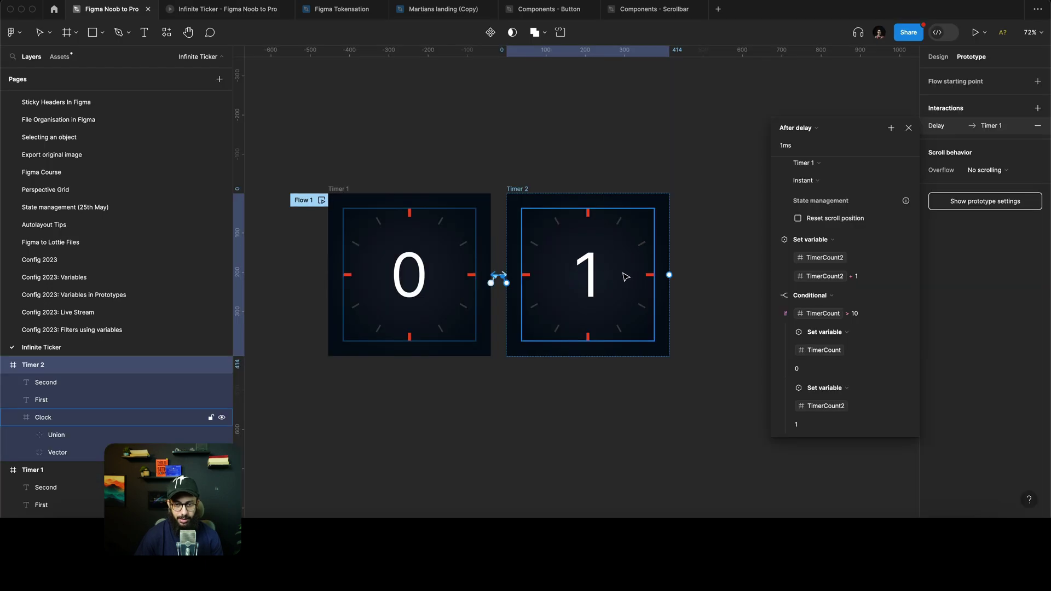
# - Nudge Timer 1's Second text layer a few pixels right, then replay the ticker prototype
pyautogui.click(586, 277)
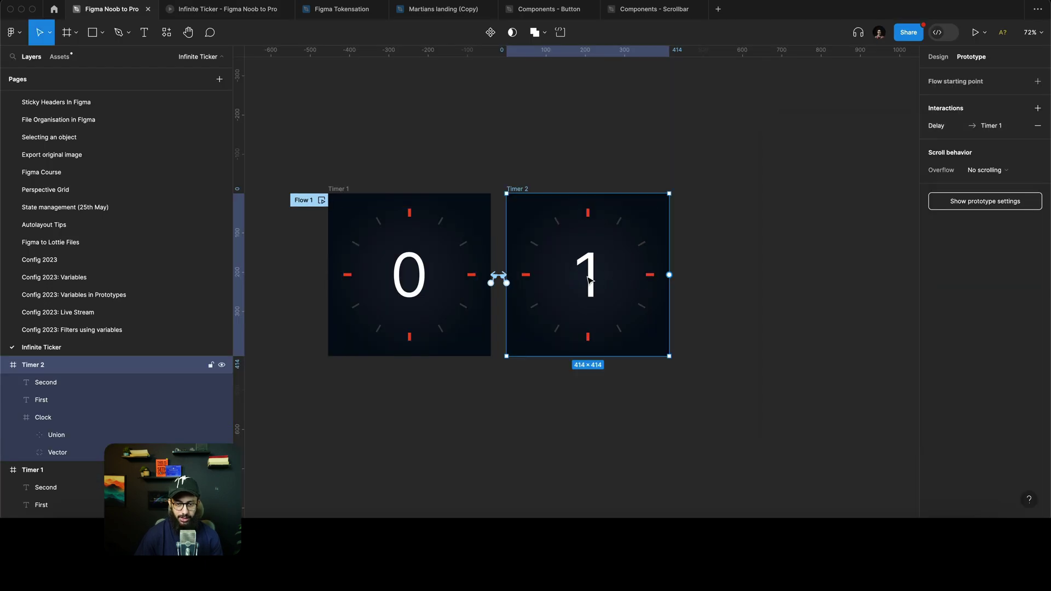
pyautogui.click(62, 398)
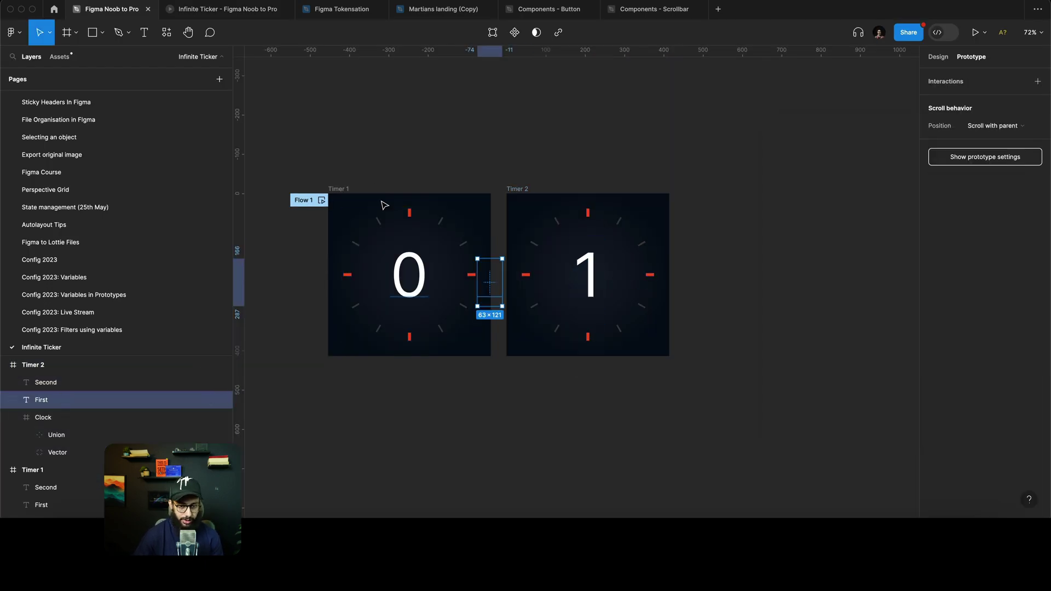
pyautogui.click(420, 287)
pyautogui.click(50, 488)
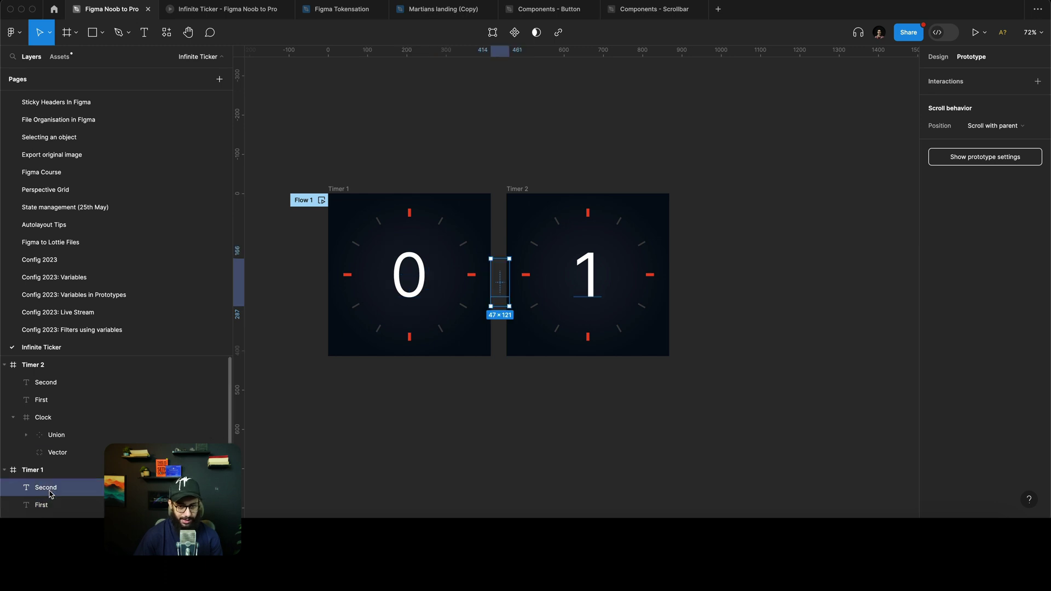
pyautogui.hotkey('shift', 'Right')
pyautogui.hotkey('shift', 'Right')
pyautogui.hotkey('shift', 'Right')
pyautogui.press('Right')
pyautogui.press('Right')
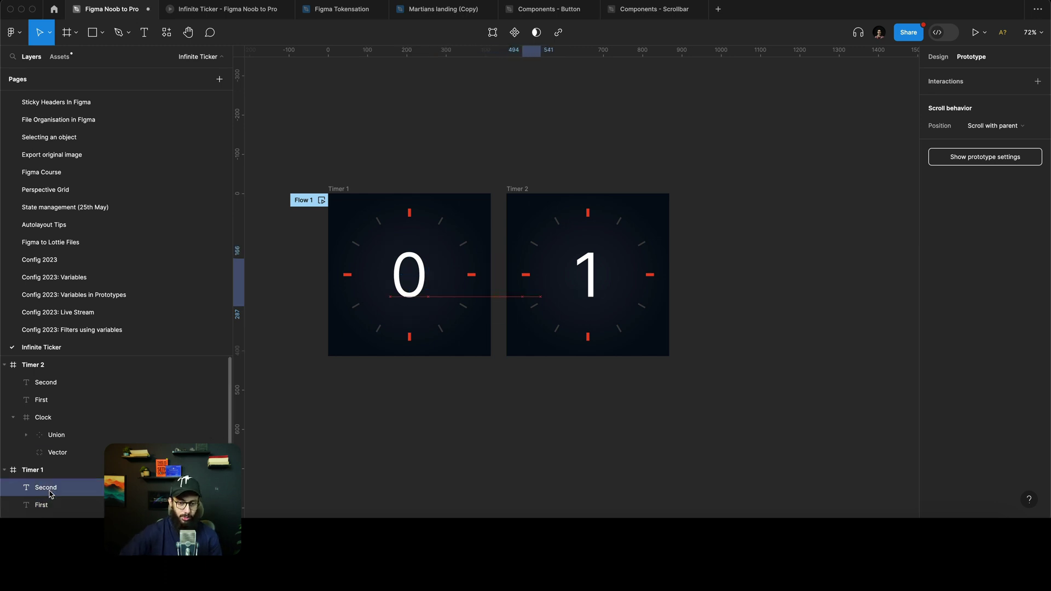
pyautogui.press('super+alt+Return')
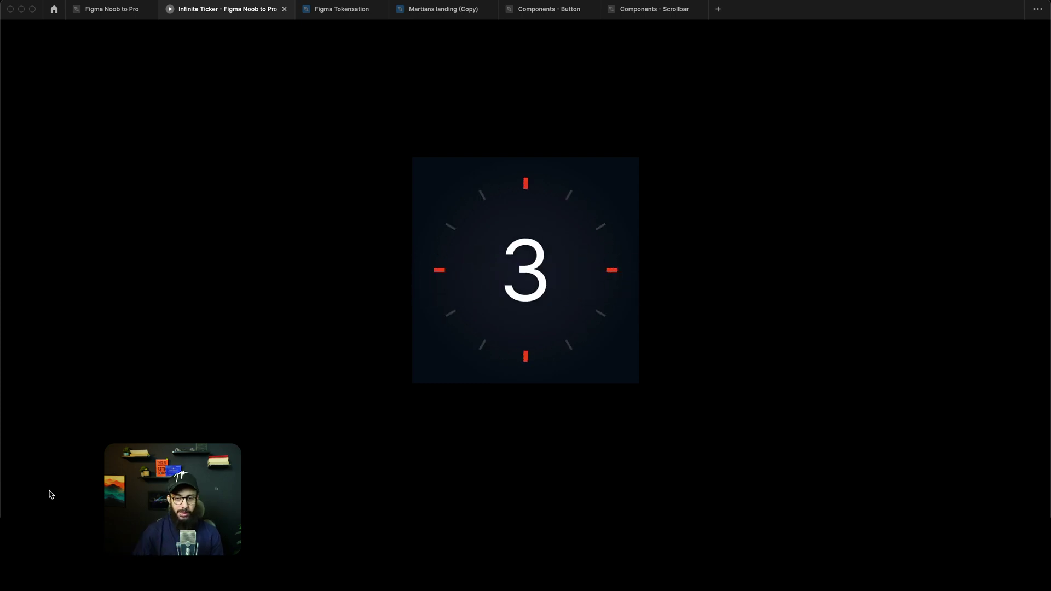
# - Switch from the counting ticker preview back to the timer frames in the editor
pyautogui.hotkey('ctrl', 'shift', 'Tab')
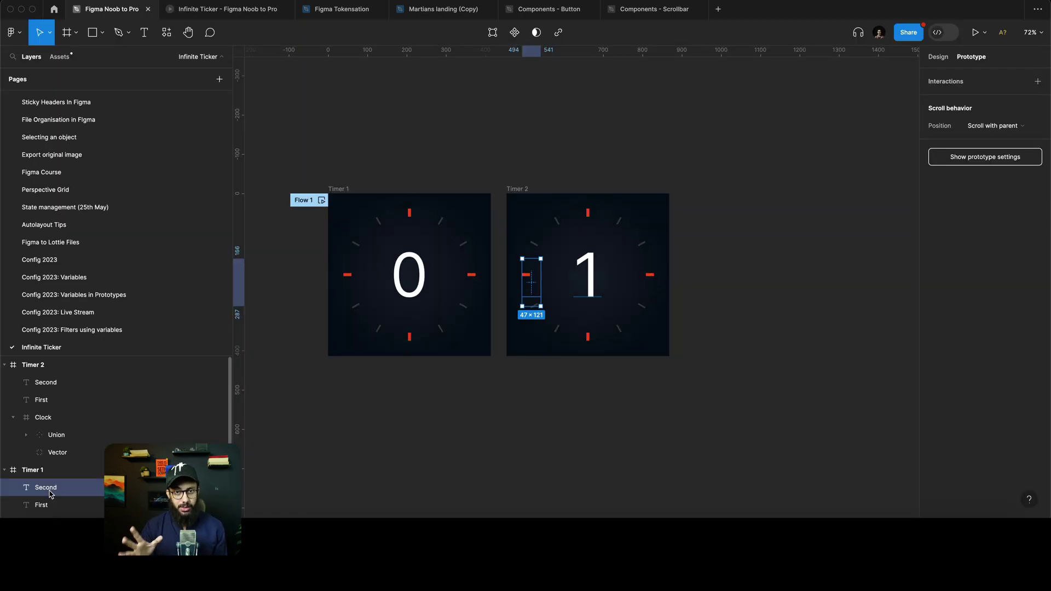